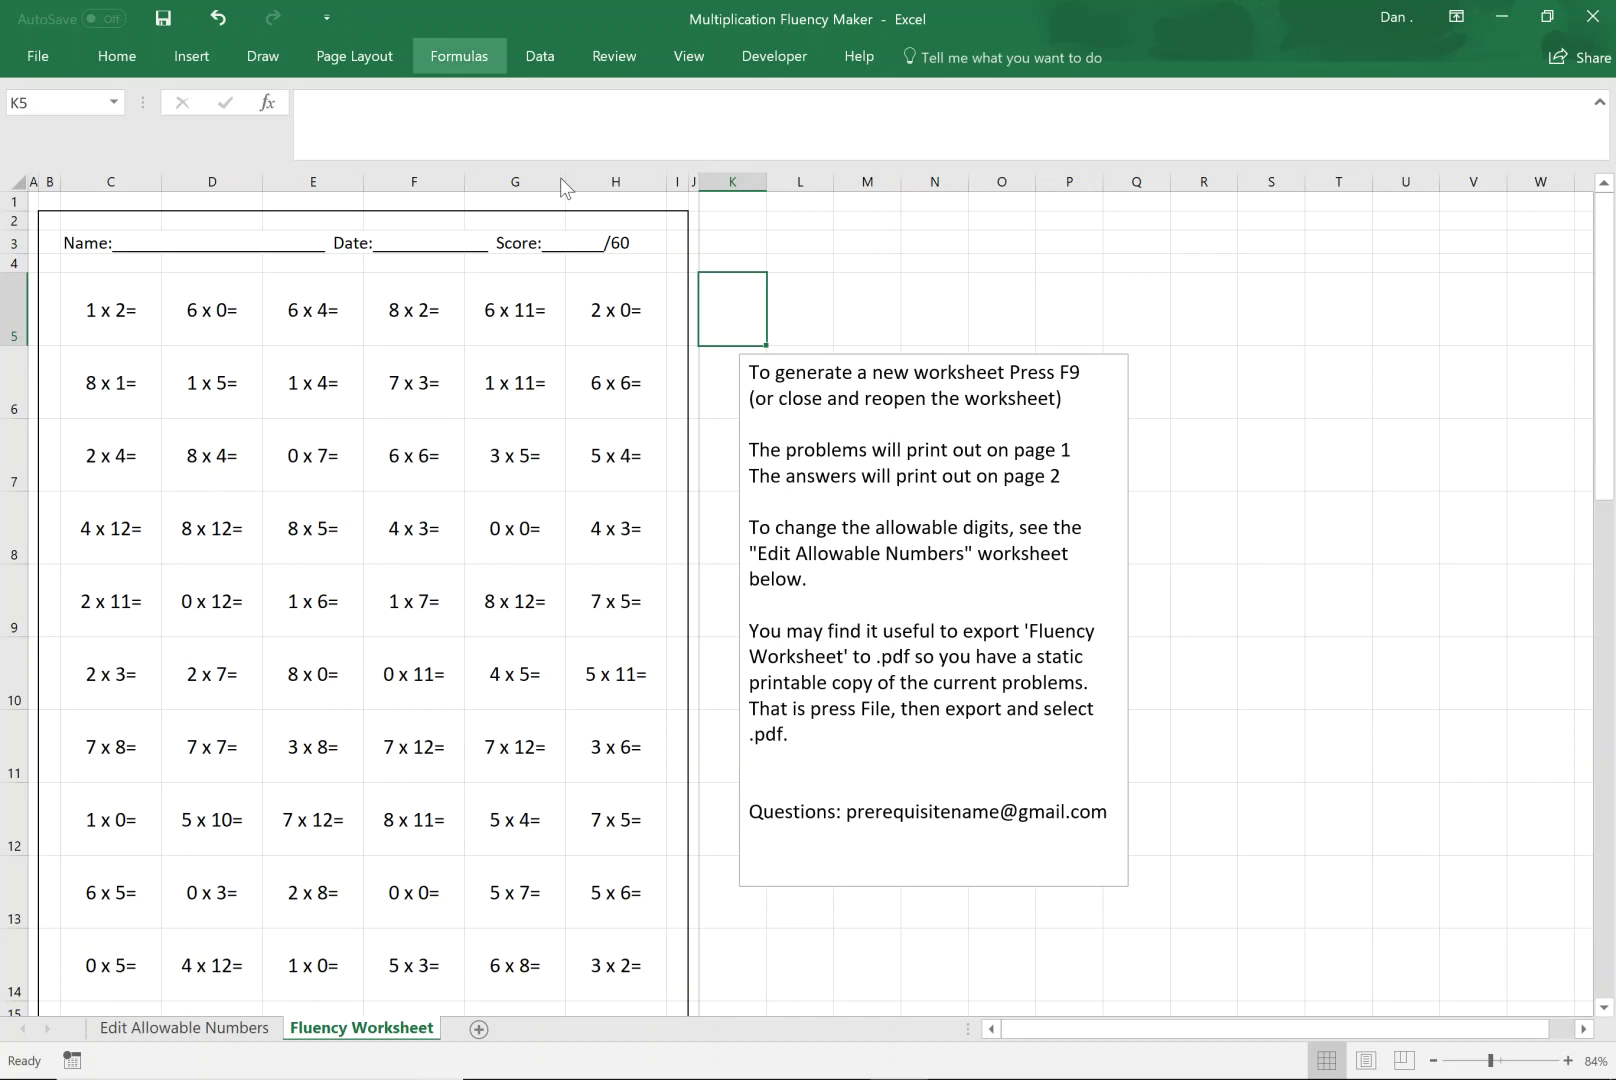
Regenerate the worksheet problems and answer key three times with F9, then go to Edit Allowable Numbers.
left_click(804, 287)
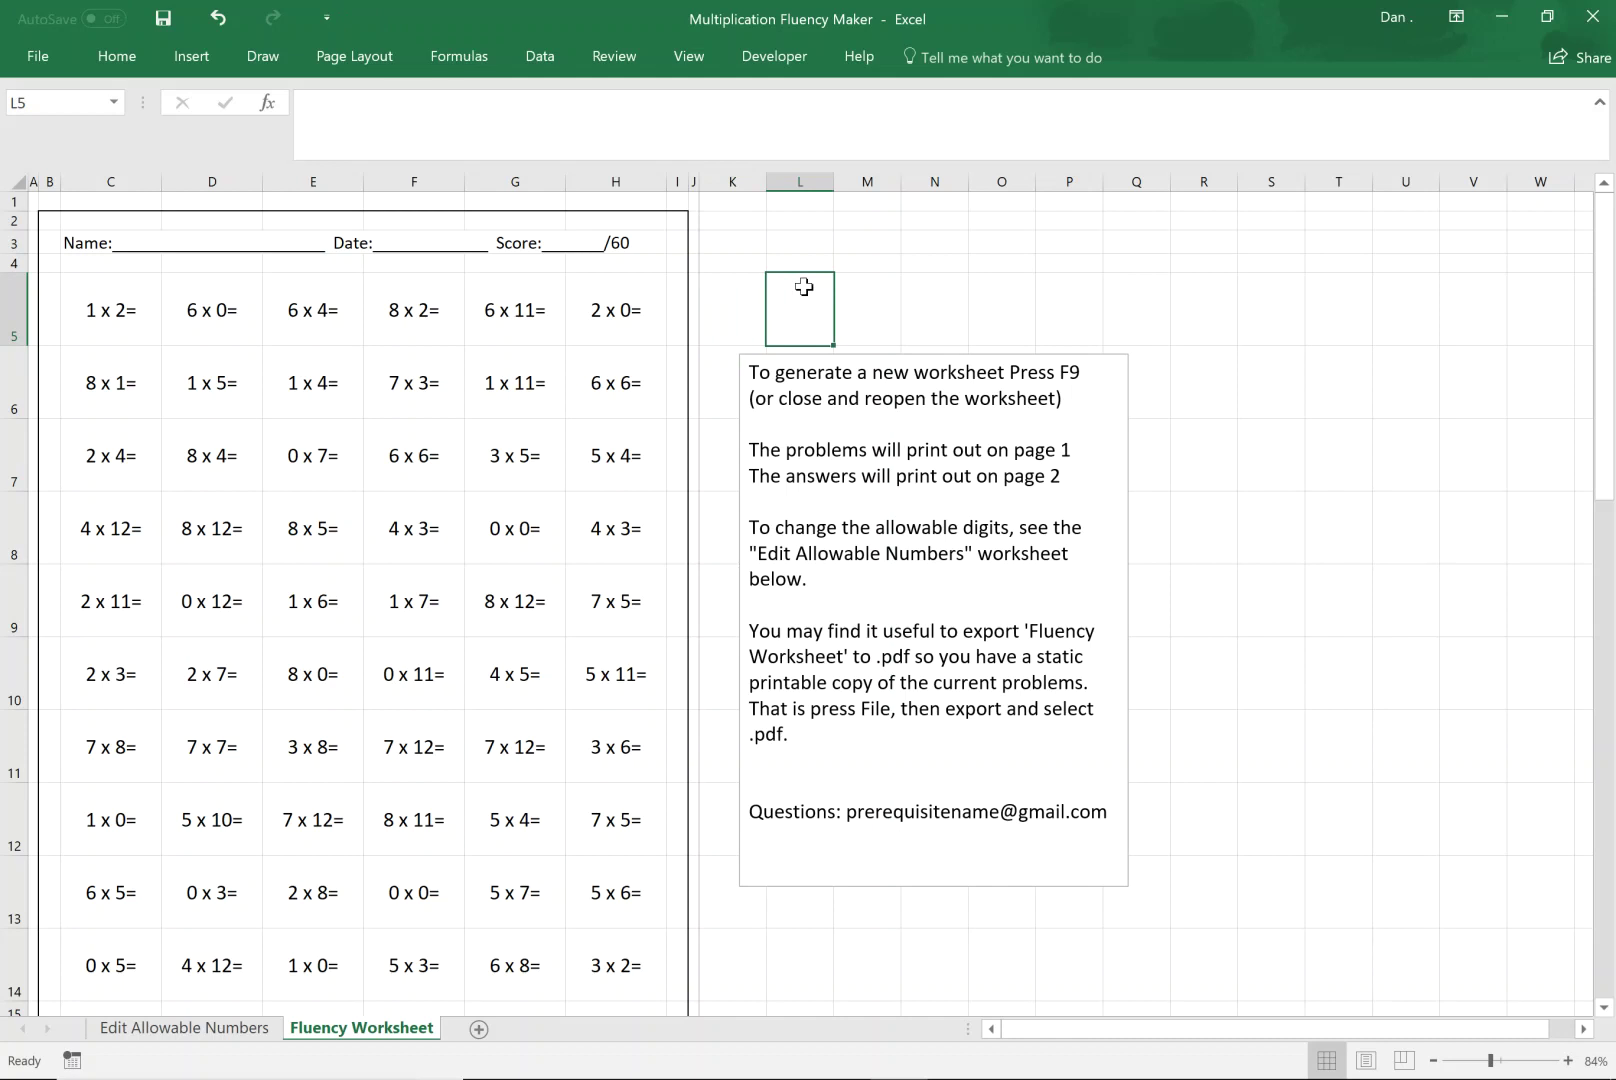
key("F9")
key("F9")
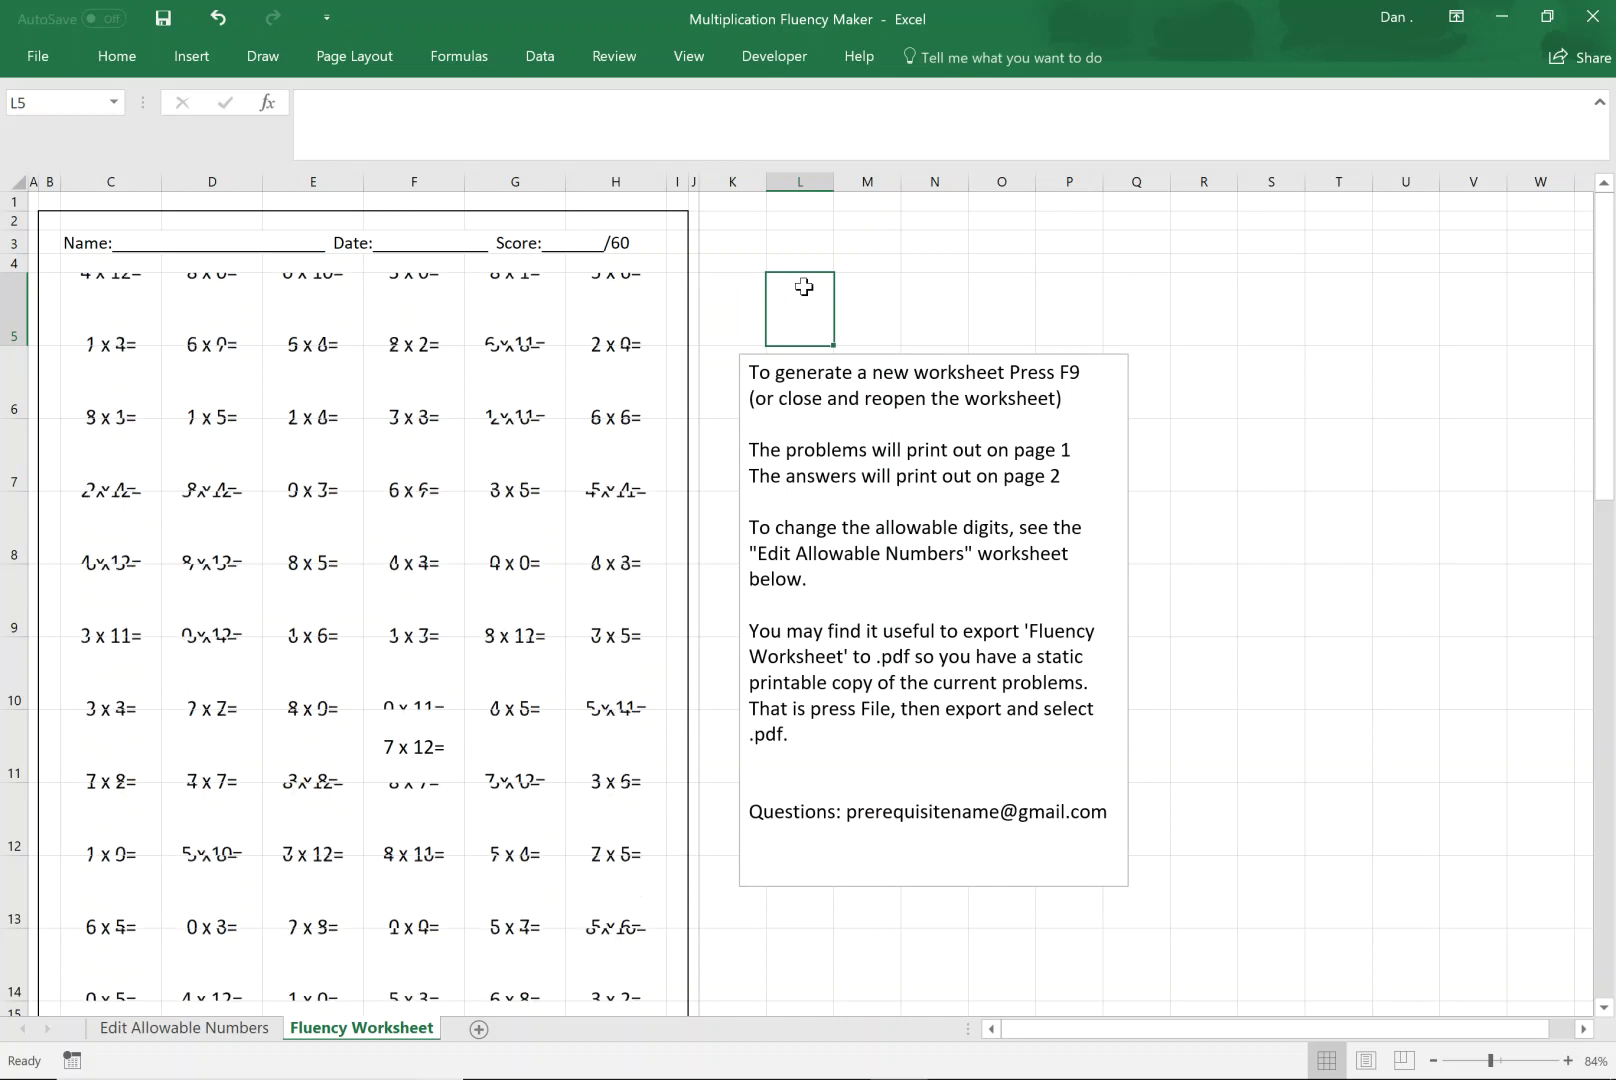
key("F9")
key("F9")
key("F9")
key("F9")
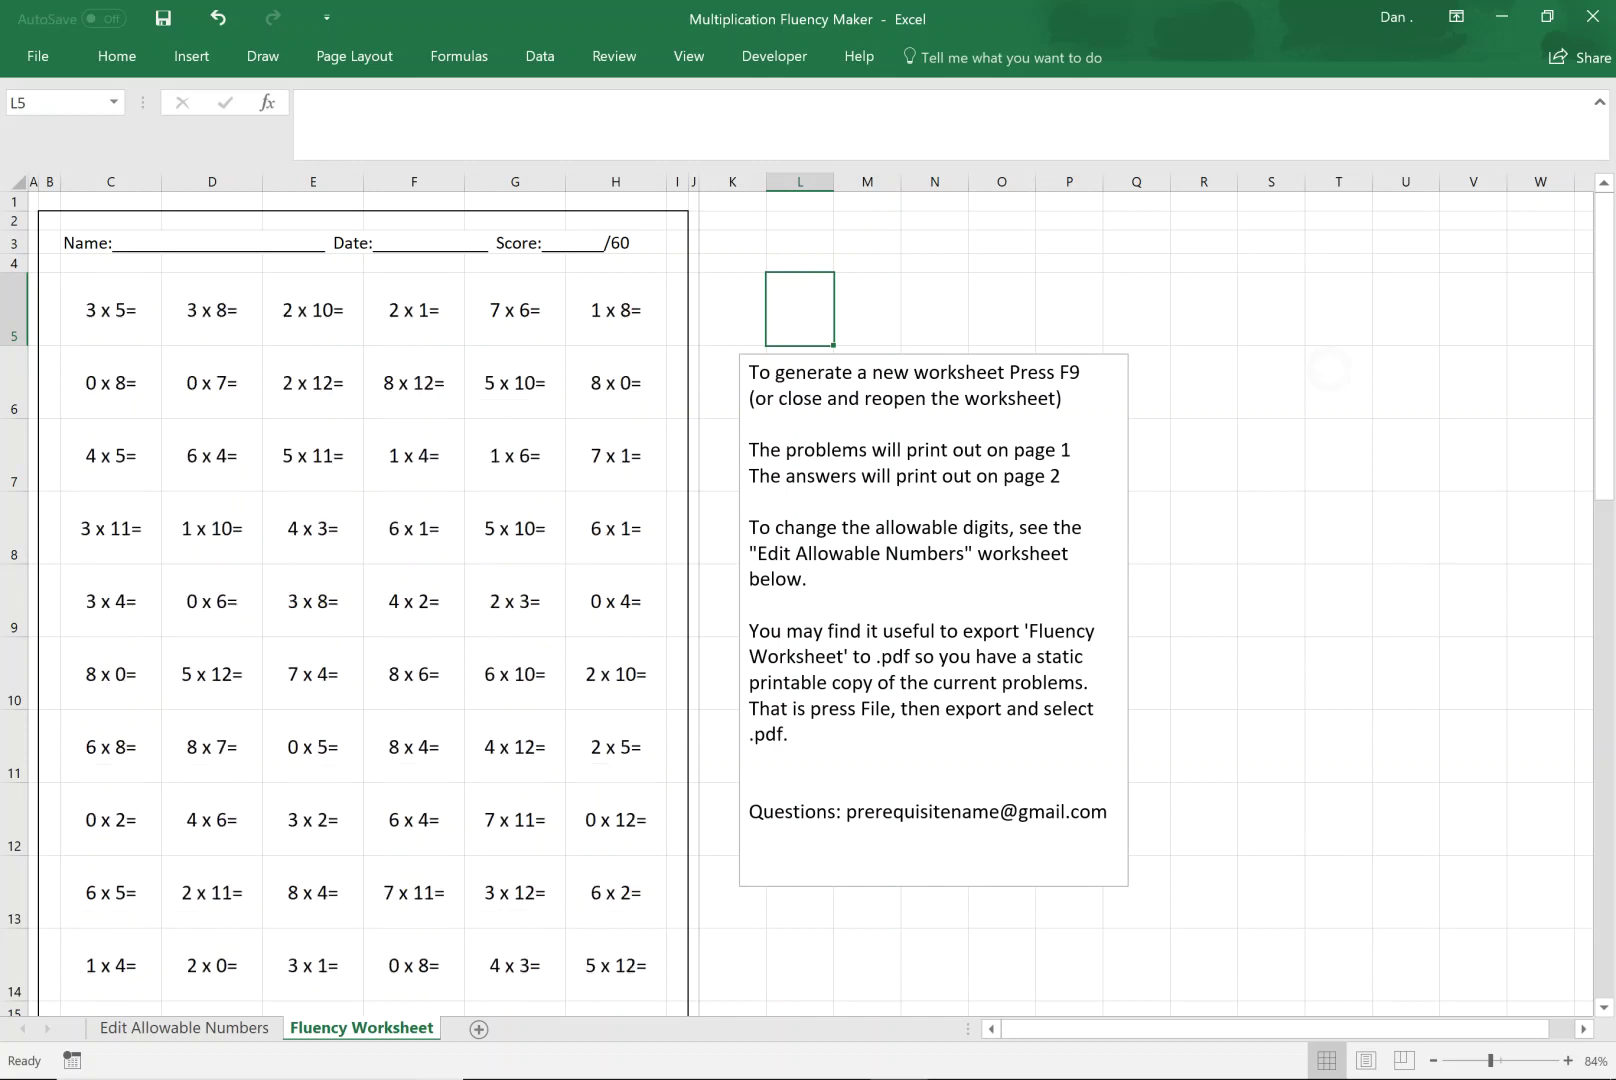
scroll(805, 287, "down", 4)
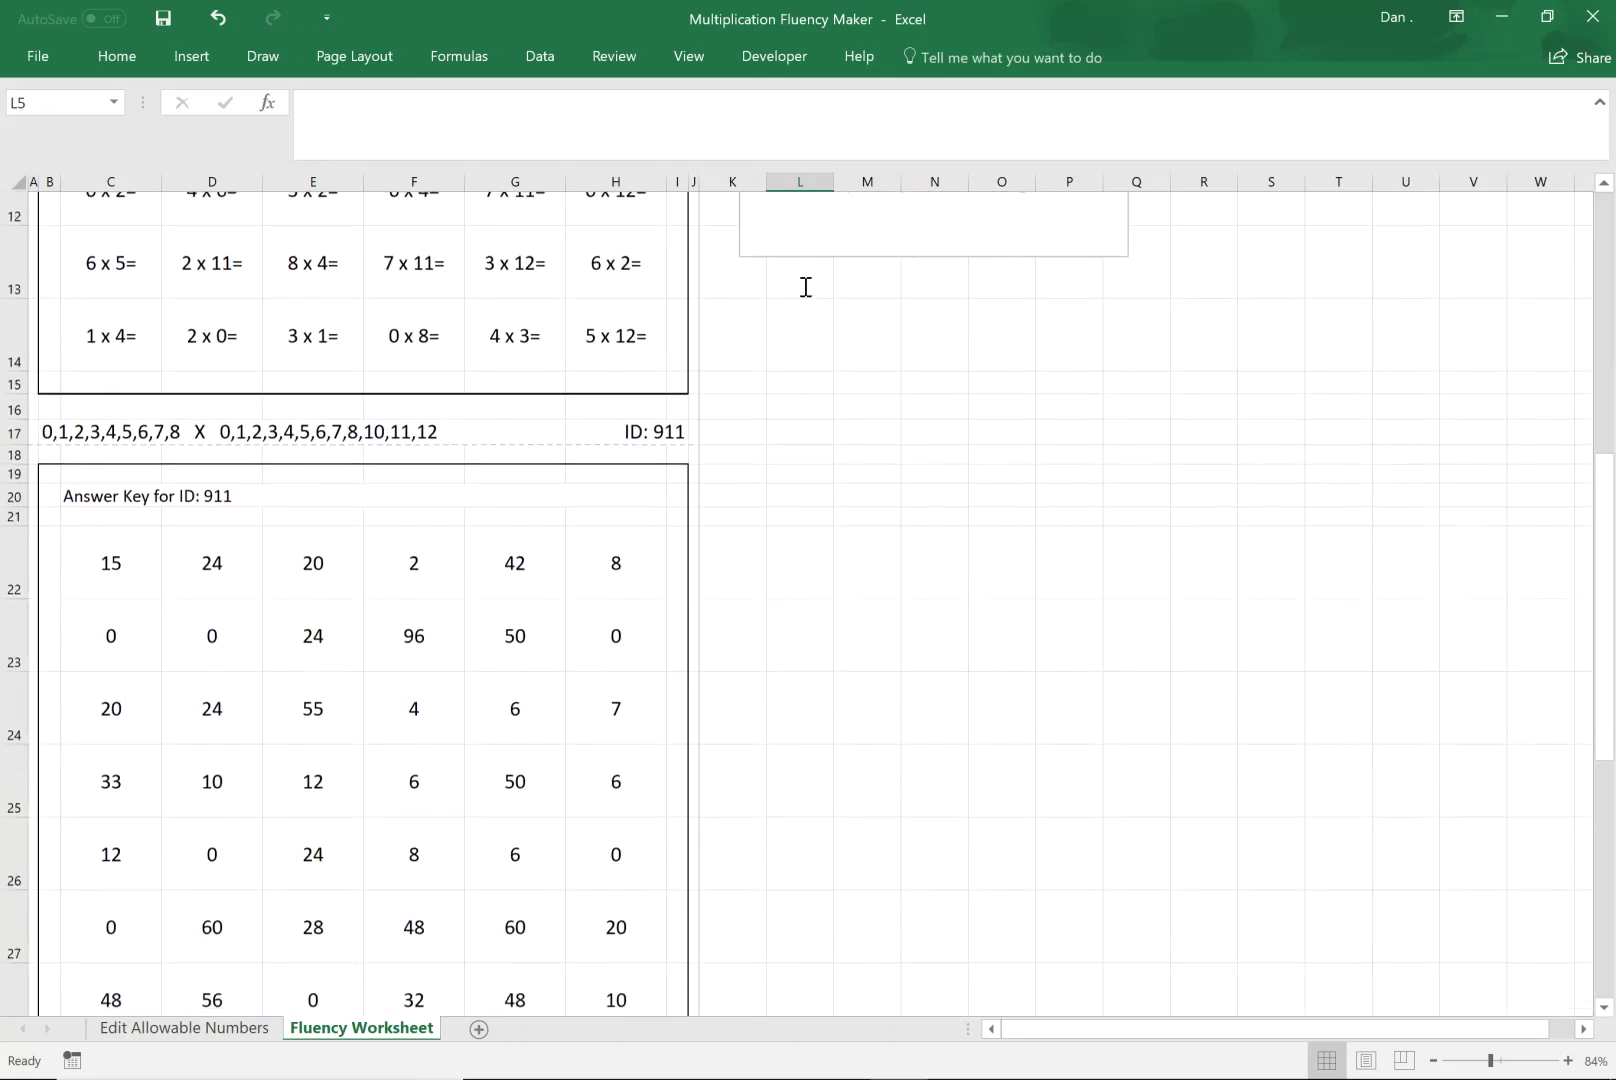
scroll(805, 287, "down", 1)
key("F9")
key("F9")
key("F9")
key("F9")
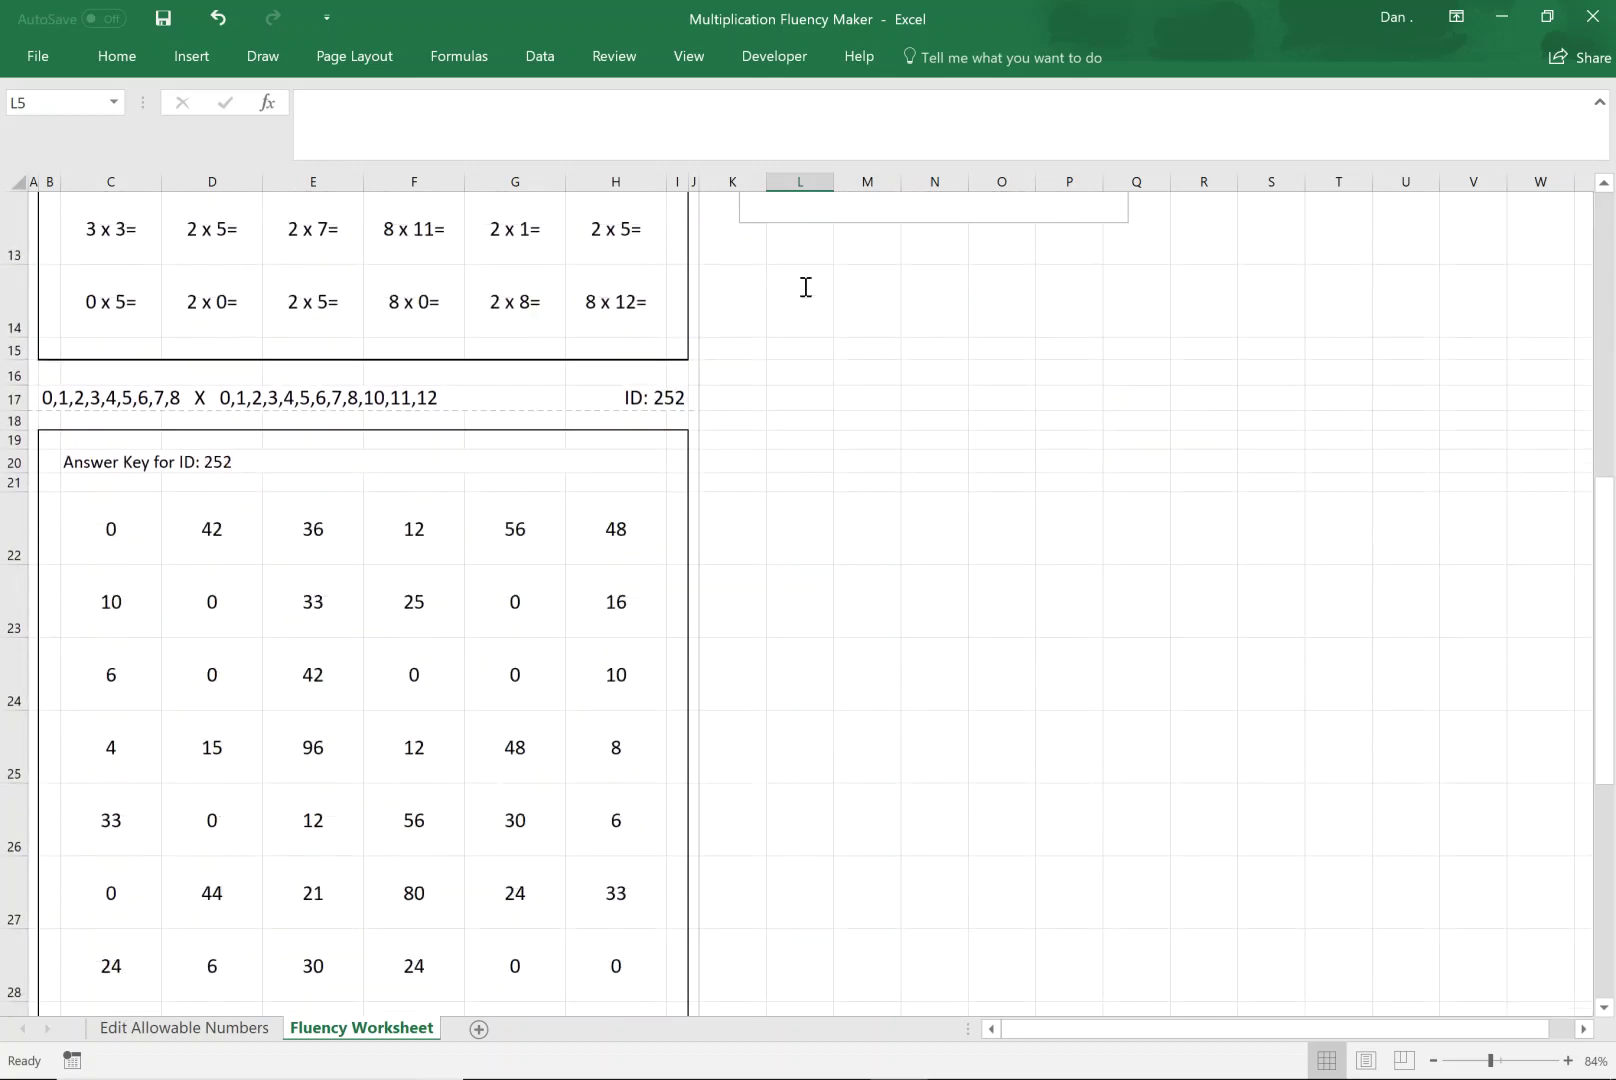
scroll(805, 287, "up", 5)
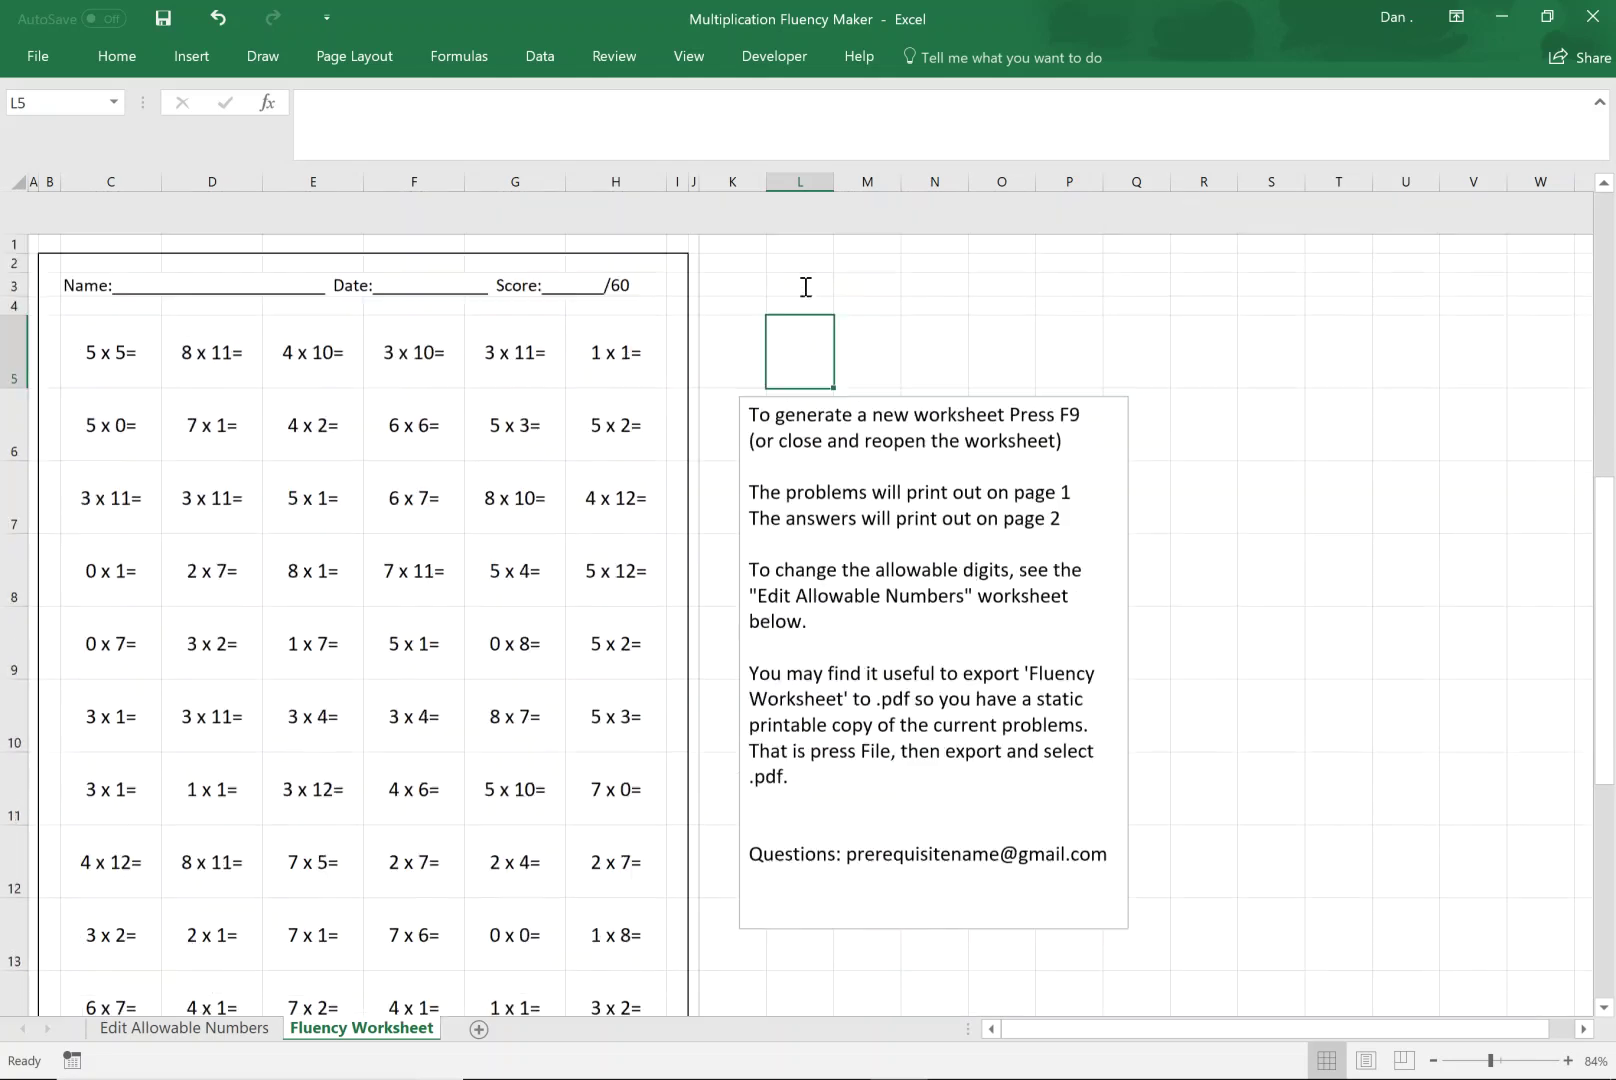
key("ctrl+Page_Up")
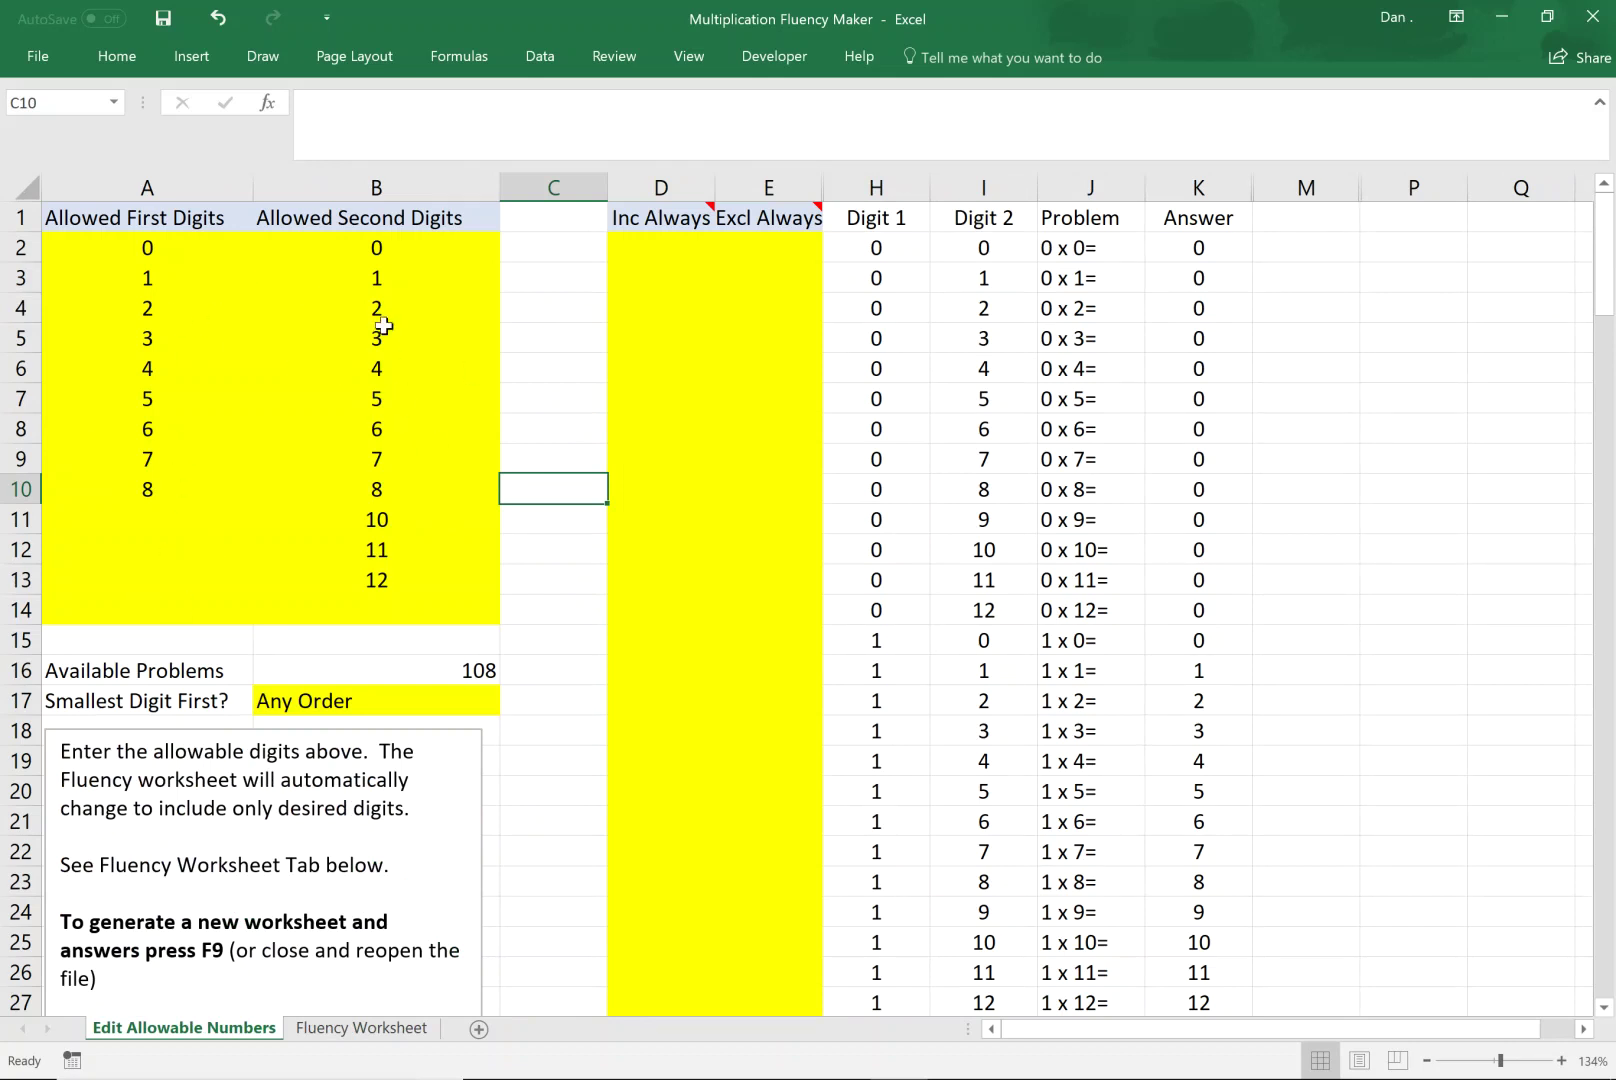
Delete allowed first digits 0–4 and 6–8, leaving only 5, and view the Fluency Worksheet.
left_click(154, 541)
key("alt")
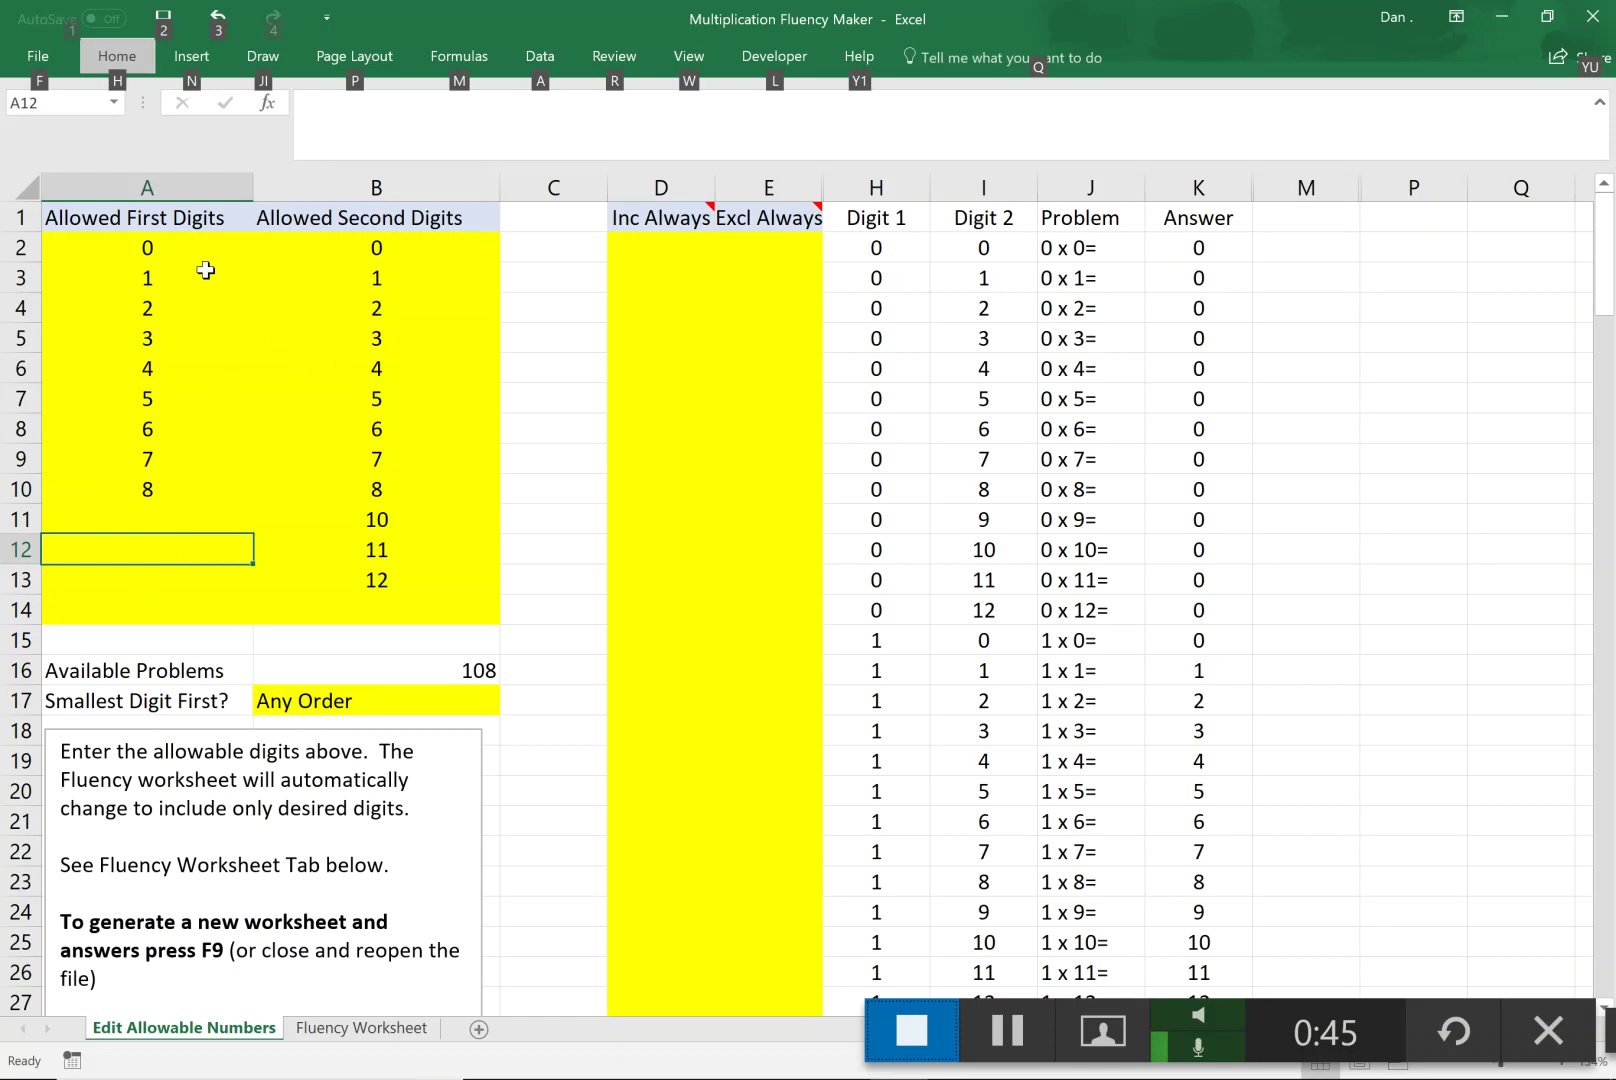
left_click_drag(203, 258, 191, 368)
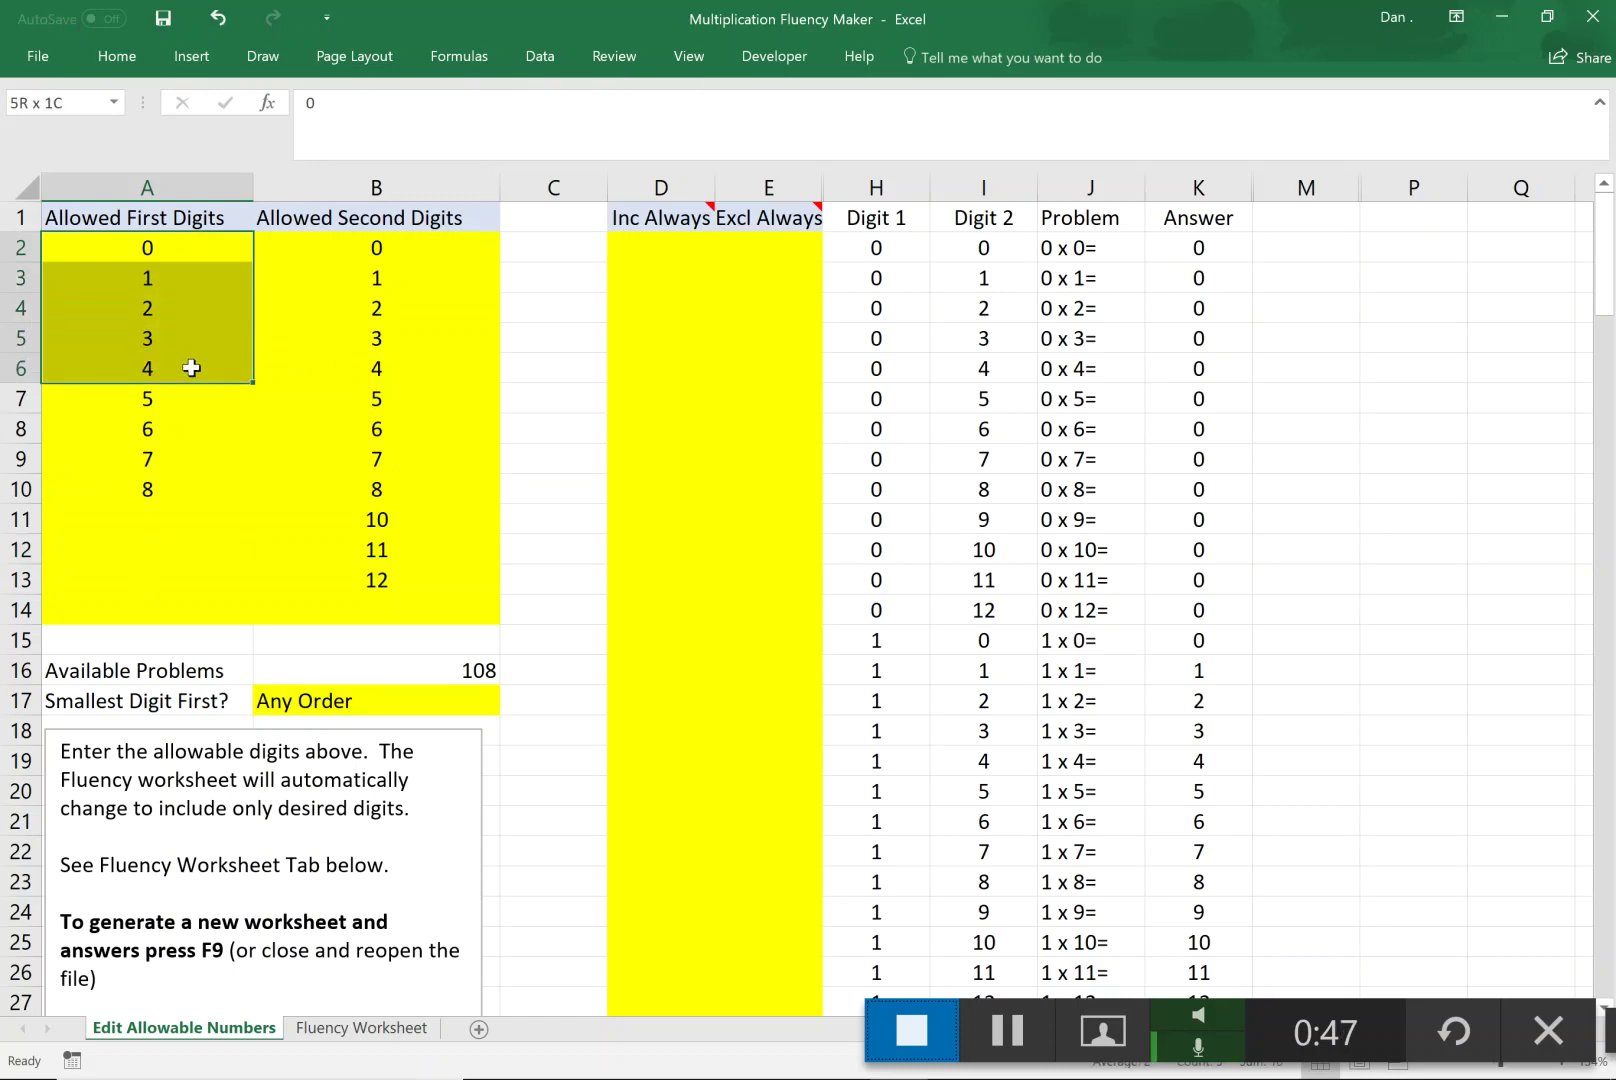
key("Delete")
left_click(150, 428)
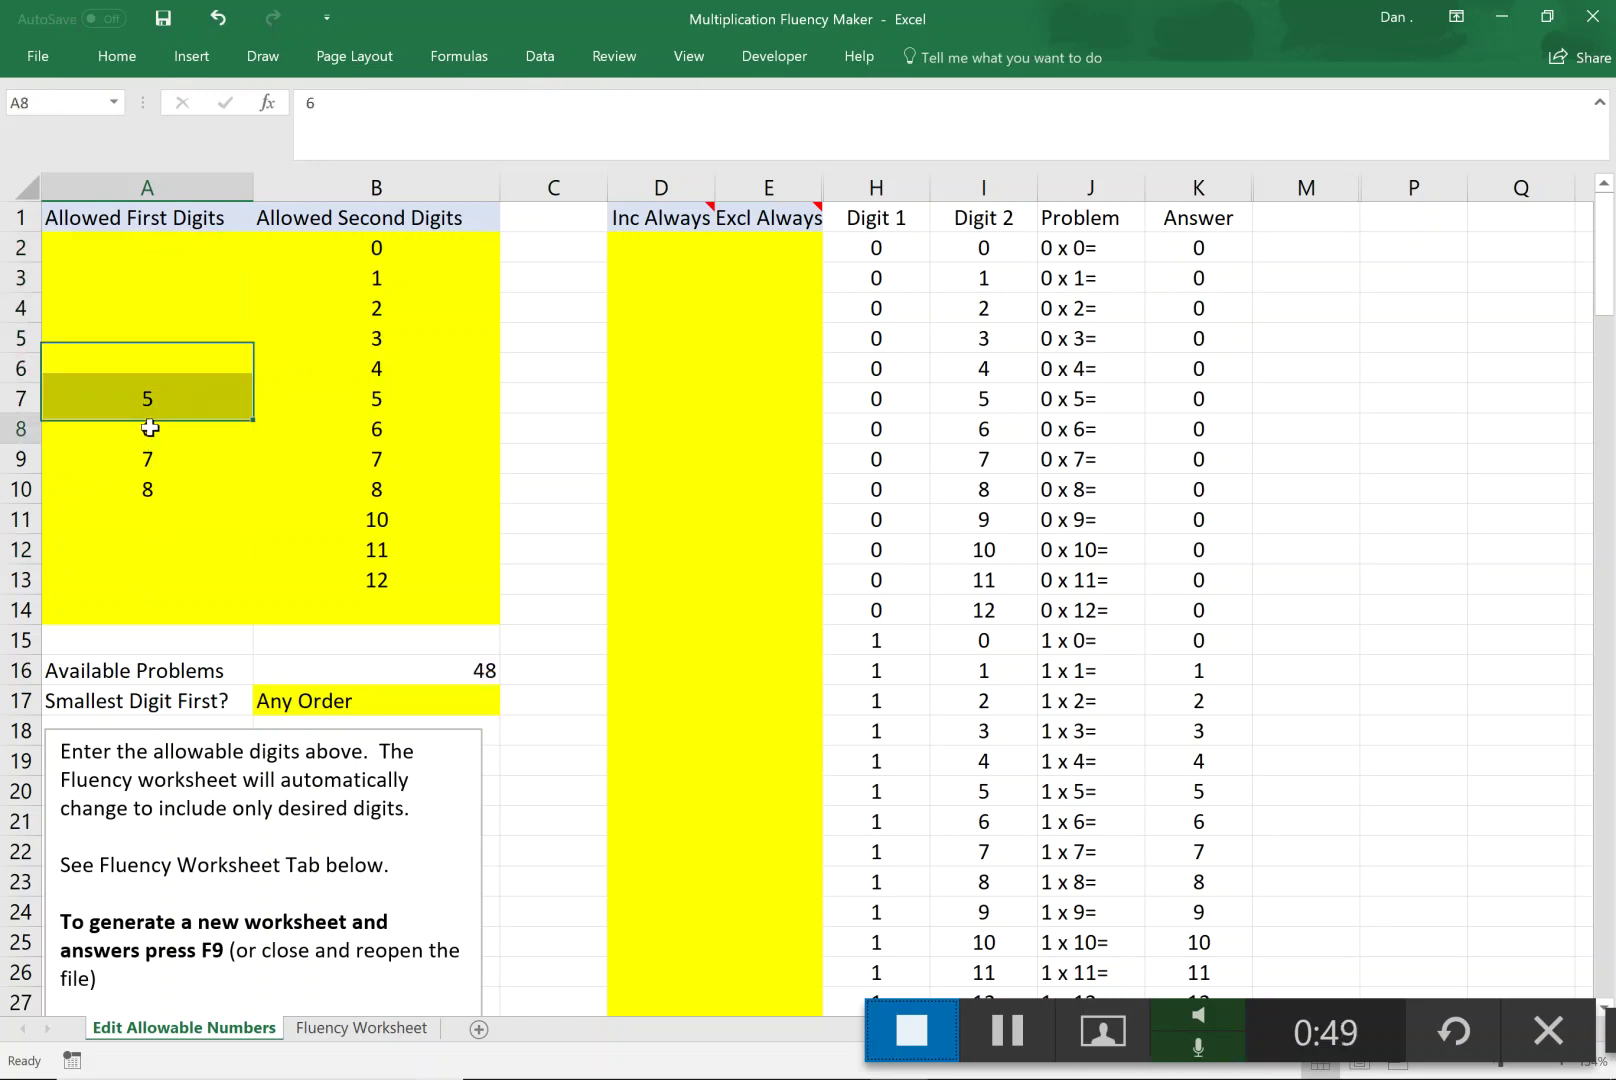
left_click_drag(150, 428, 150, 486)
key("Delete")
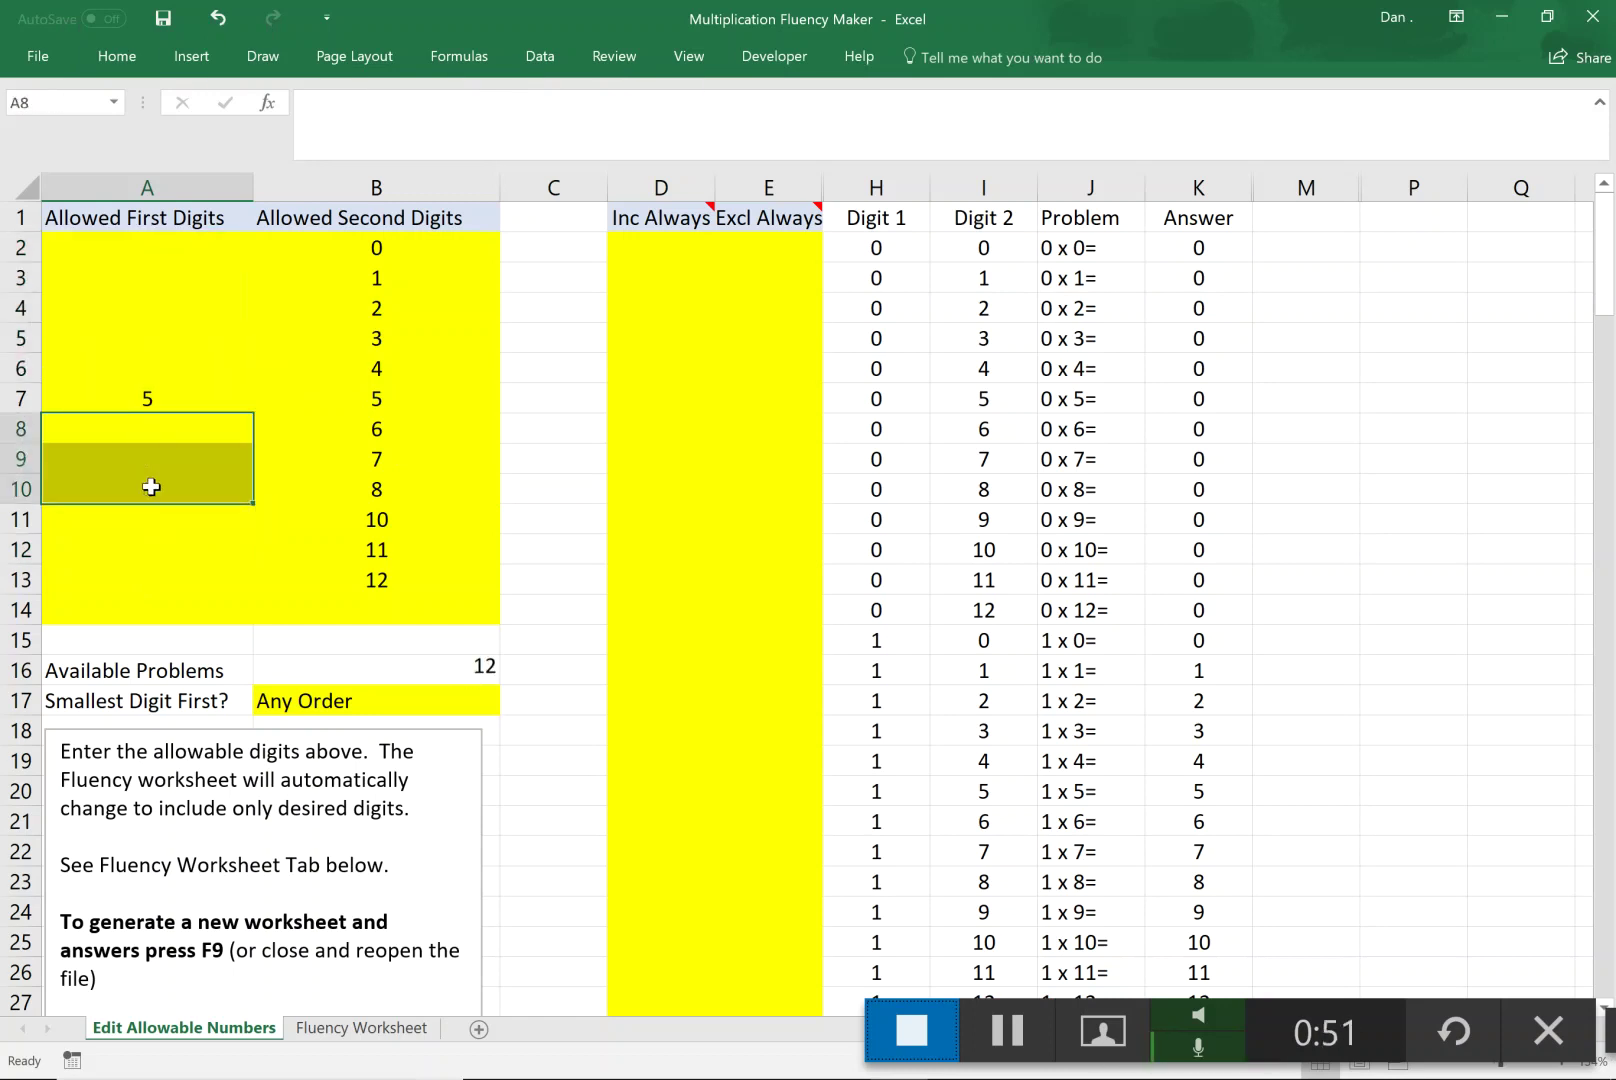
left_click(331, 1028)
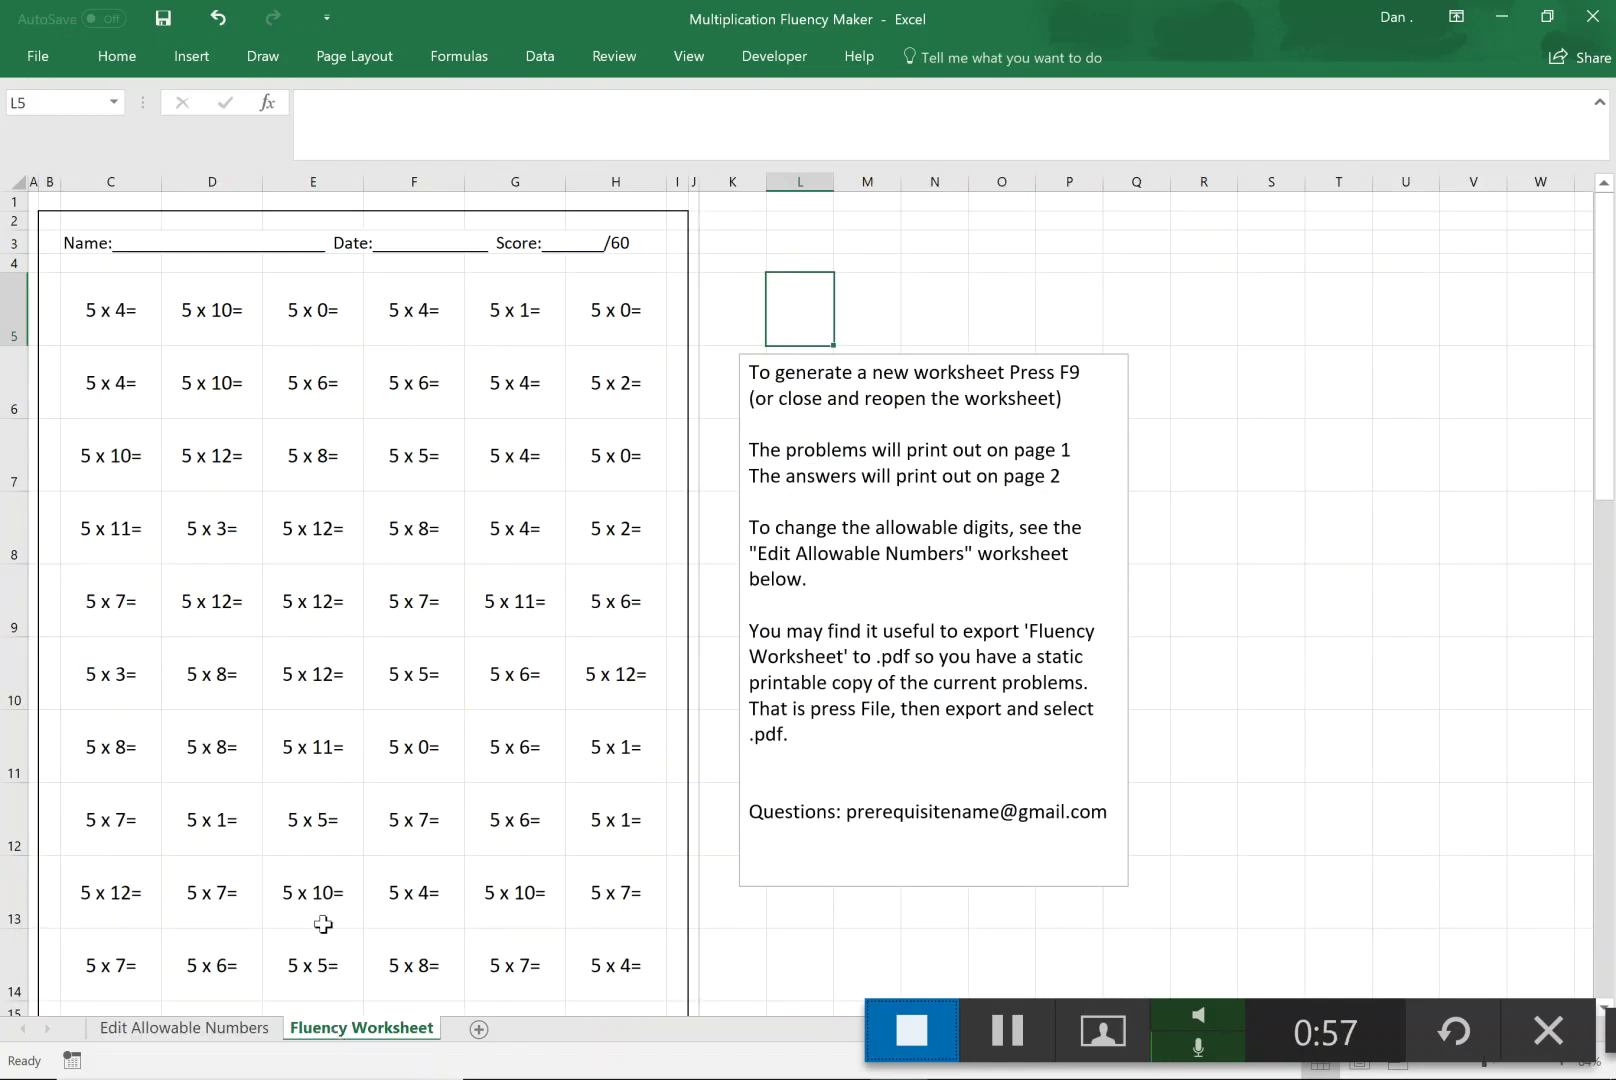
Mark the 6 x 7 problem as Inc Always with a 1 and check the Fluency Worksheet.
key("ctrl+Page_Up")
key("alt")
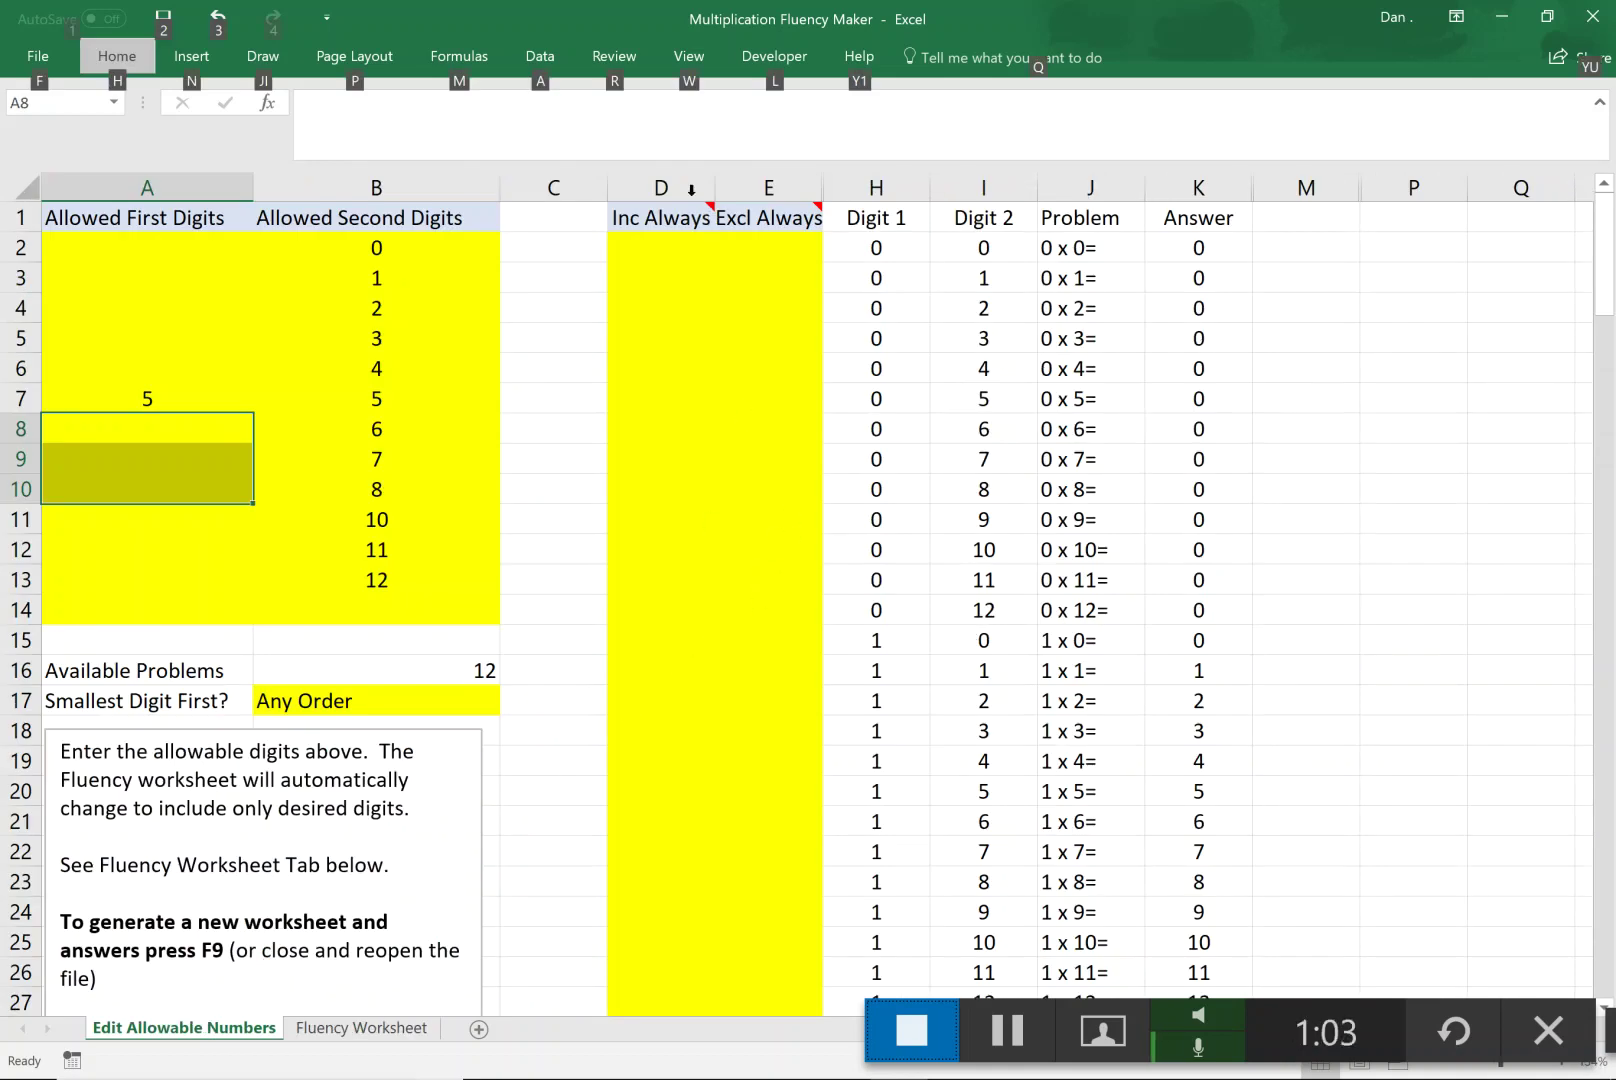
mouse_move(657, 221)
scroll(661, 435, "down", 20)
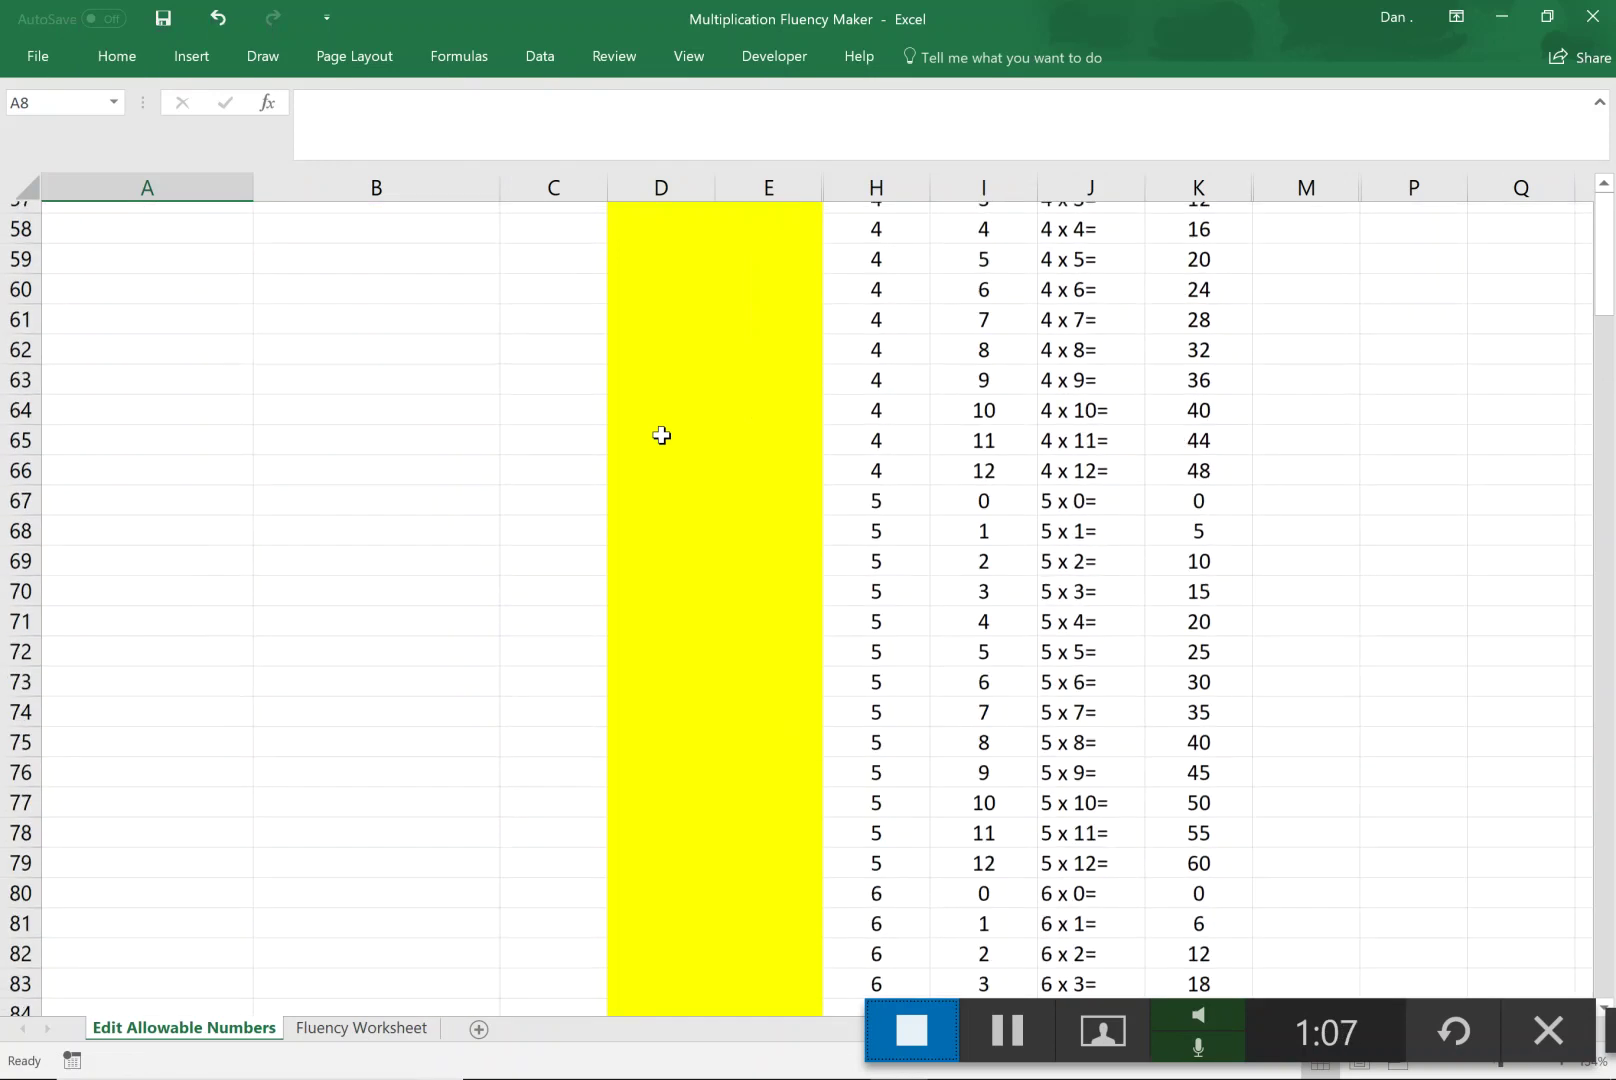
scroll(661, 435, "down", 5)
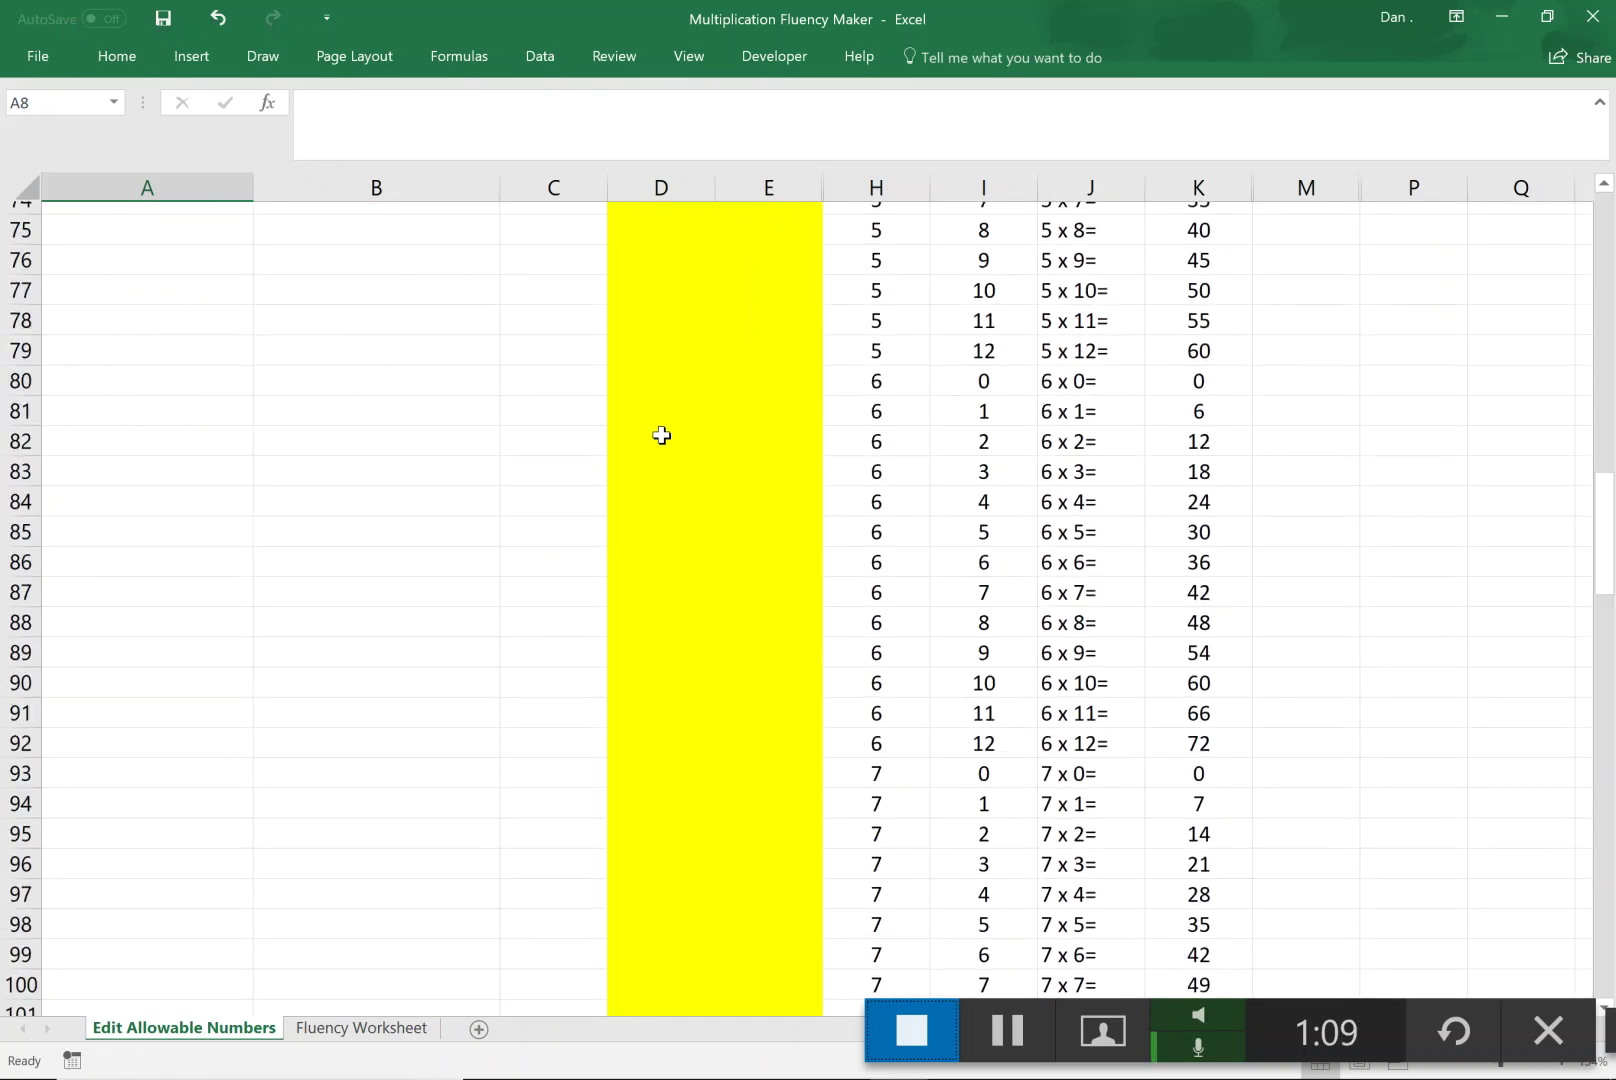
left_click(644, 570)
type("1")
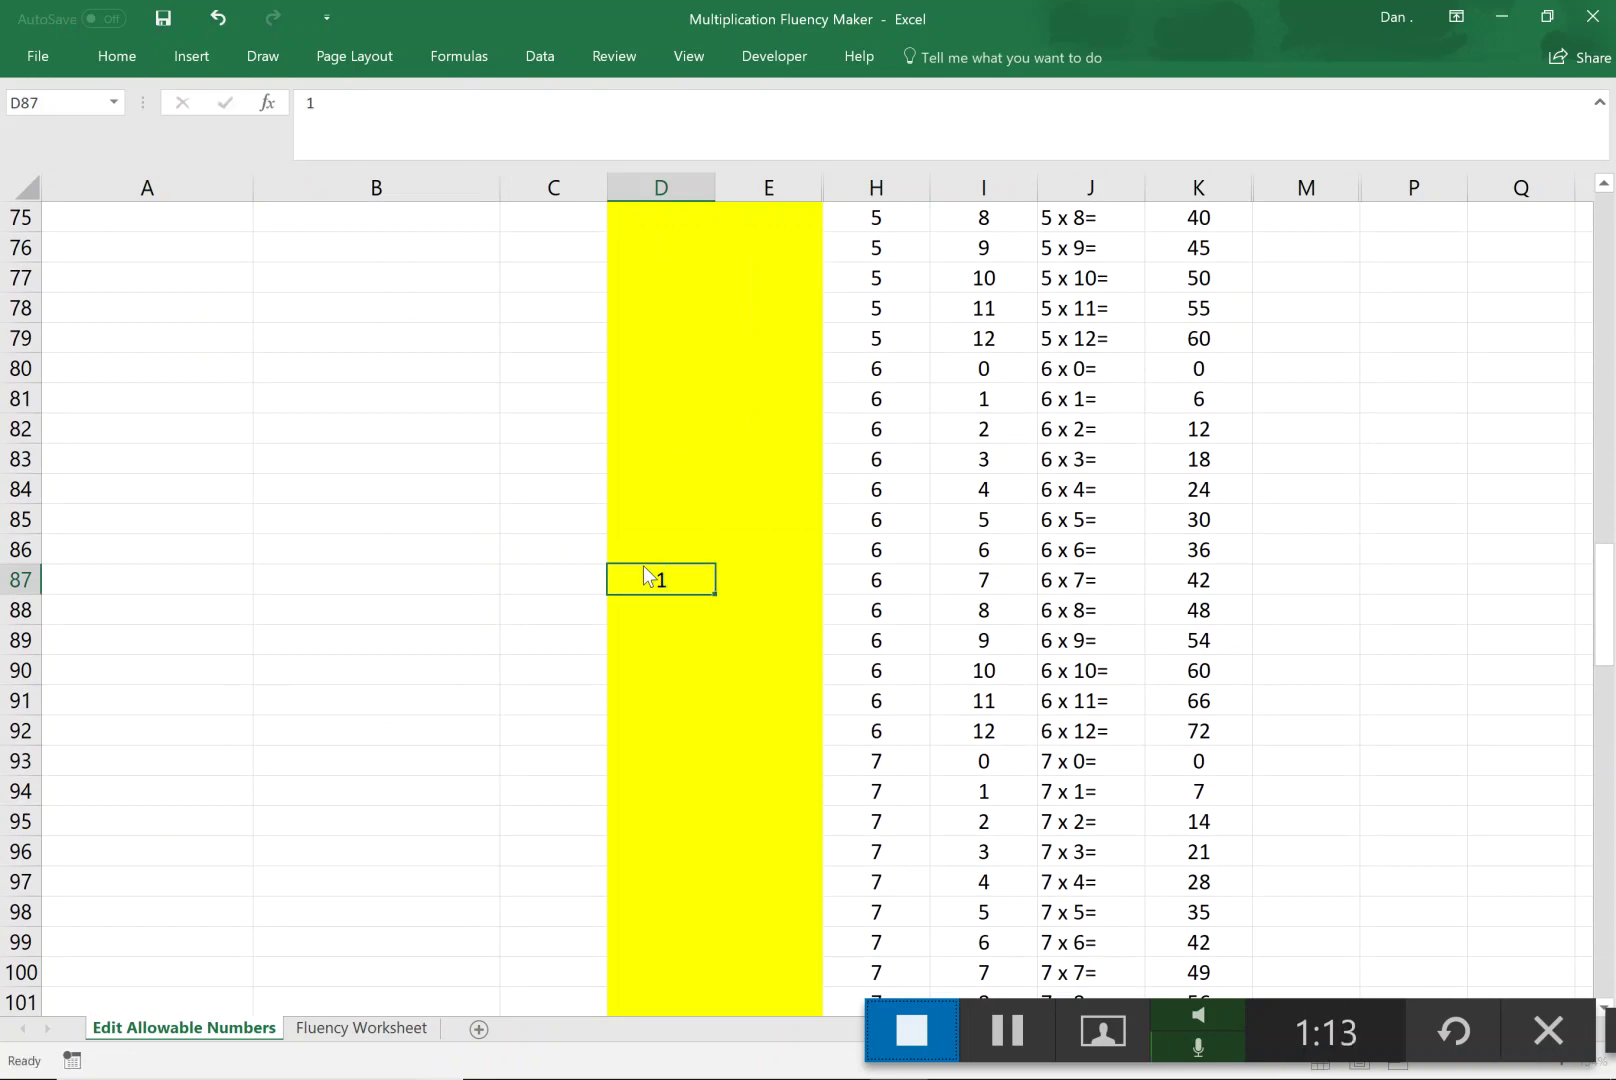
key("Return")
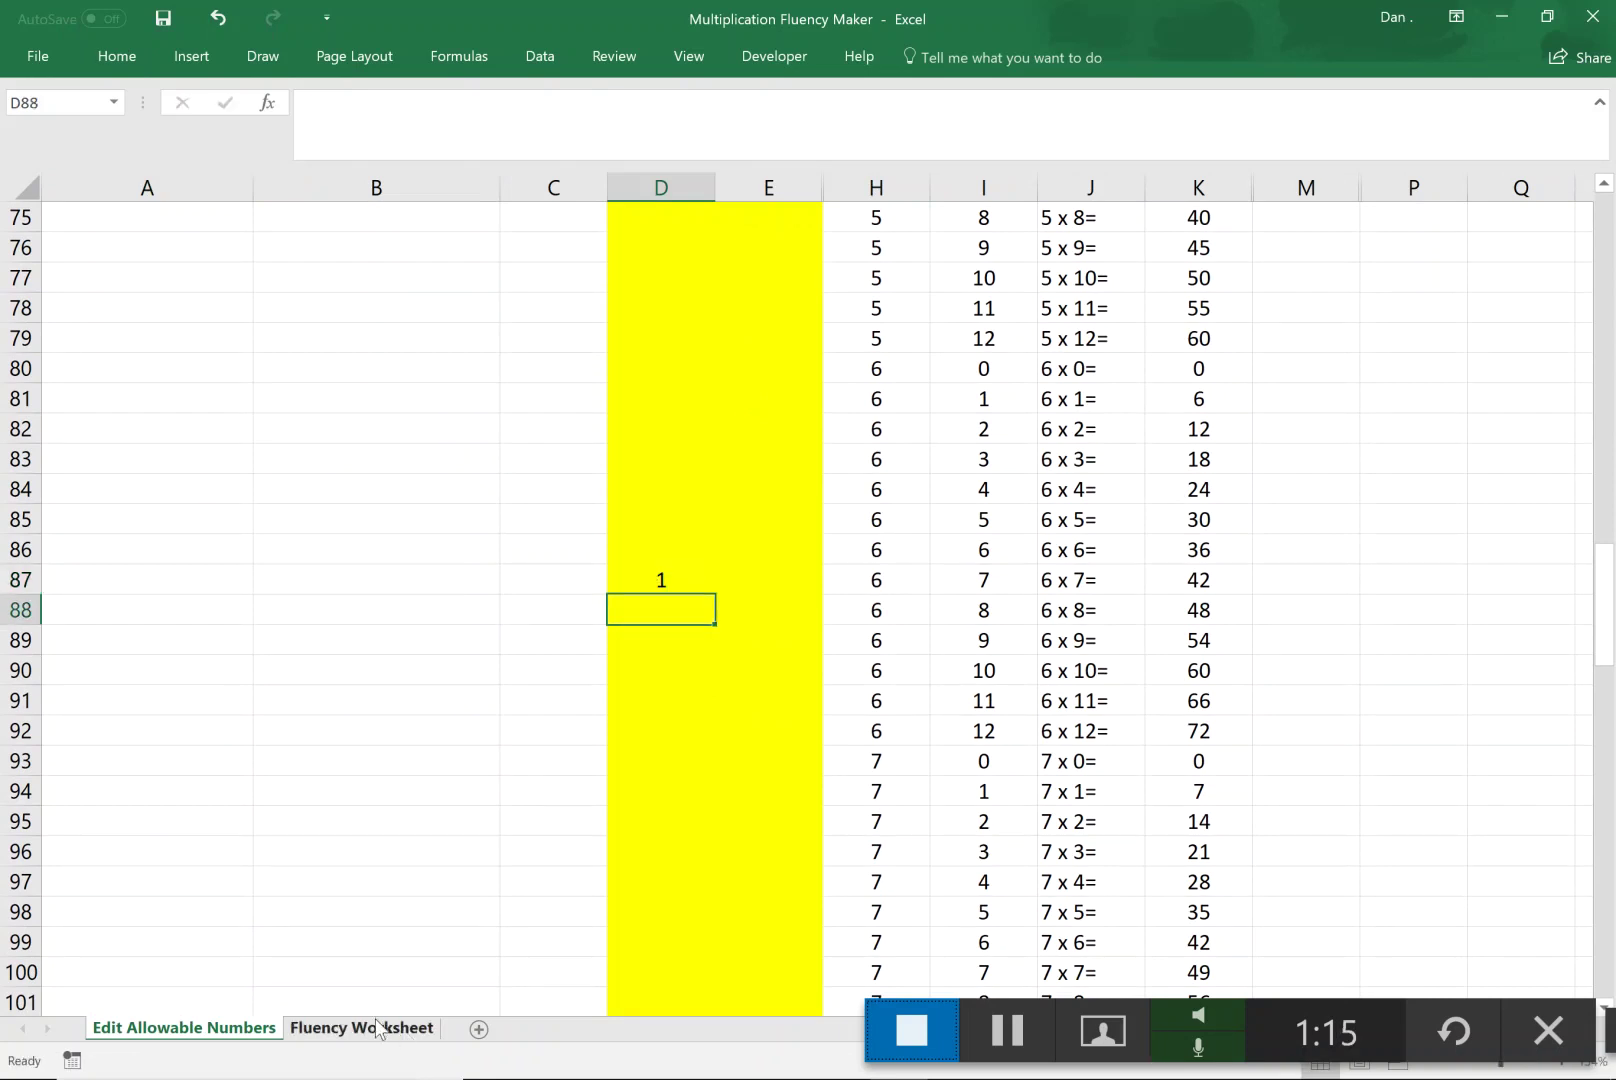
left_click(378, 1028)
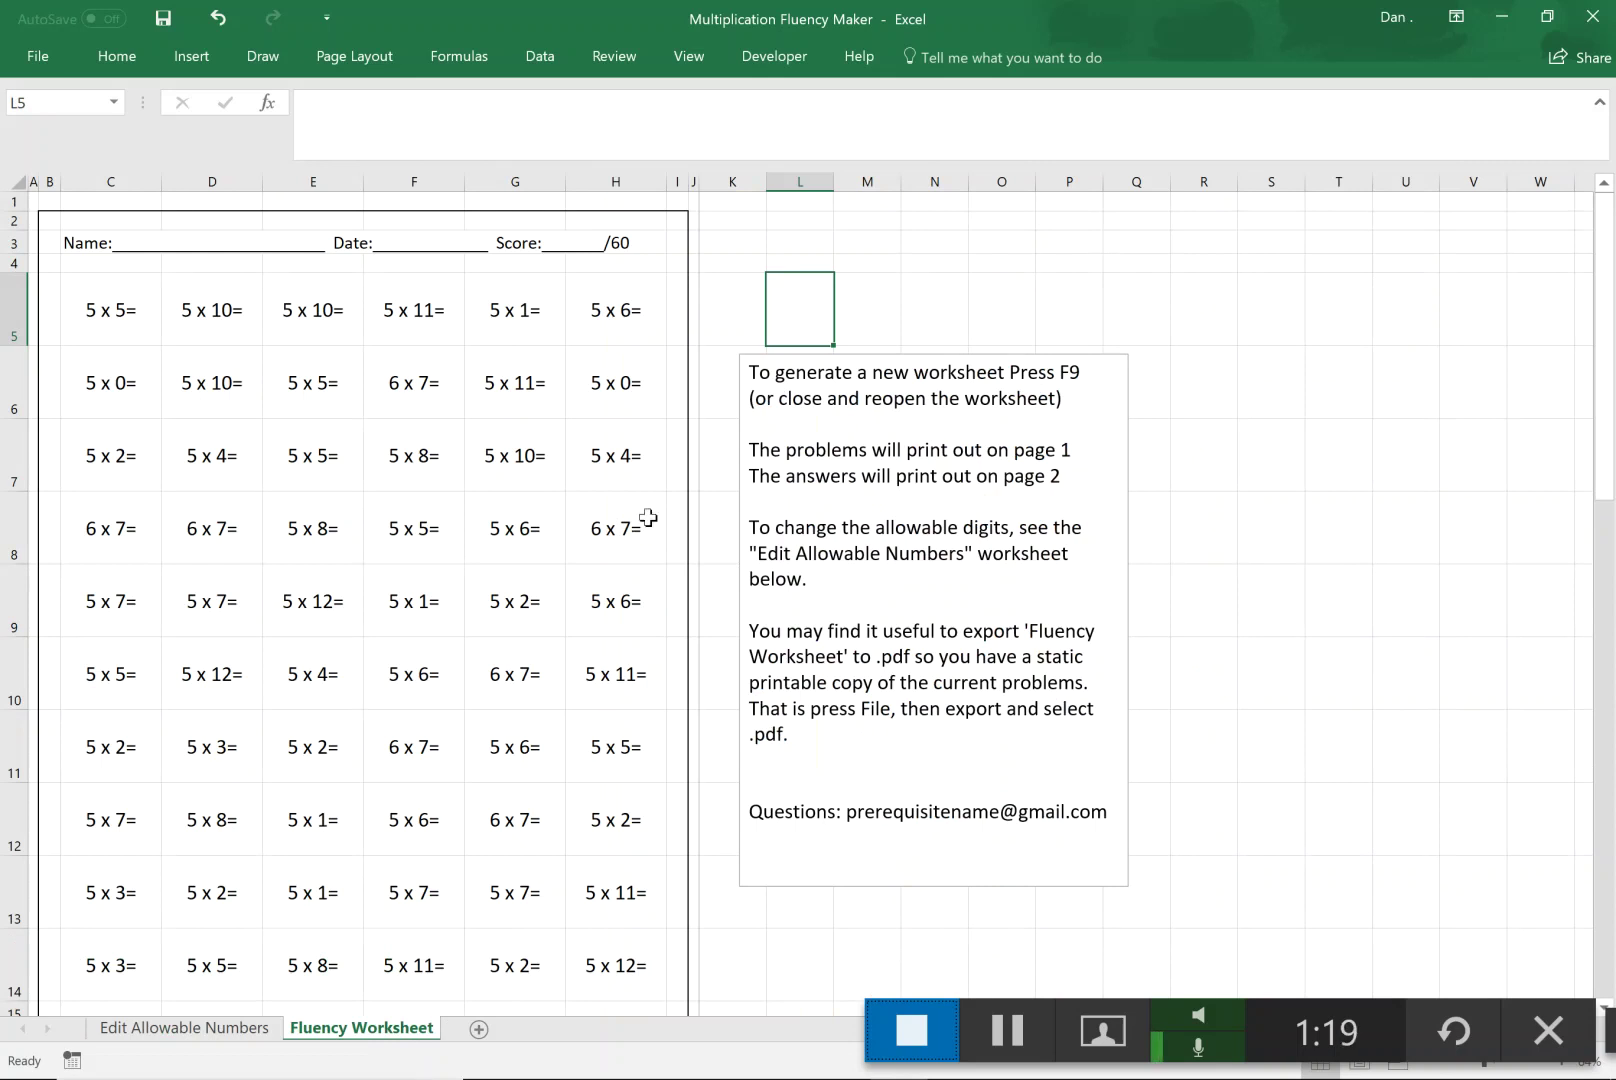
Move the 6 x 7 mark from Inc Always to Excl Always, clear it, and return to the worksheet.
mouse_move(248, 1070)
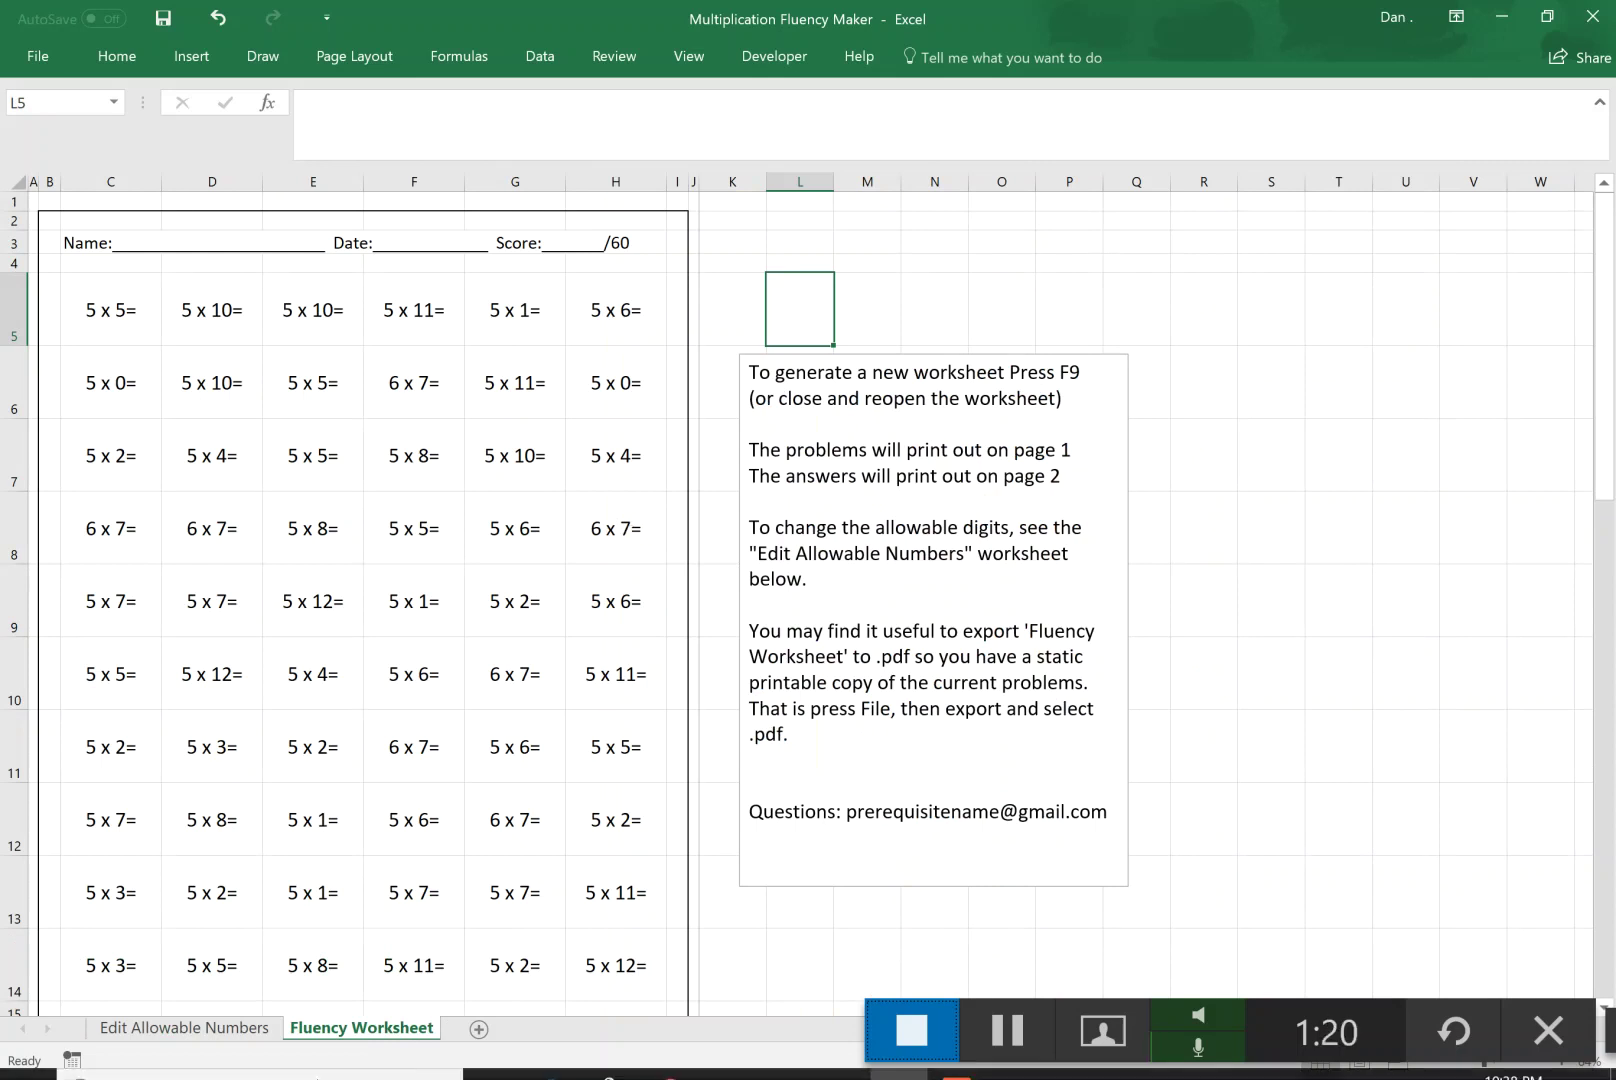
left_click(232, 1028)
left_click(671, 579)
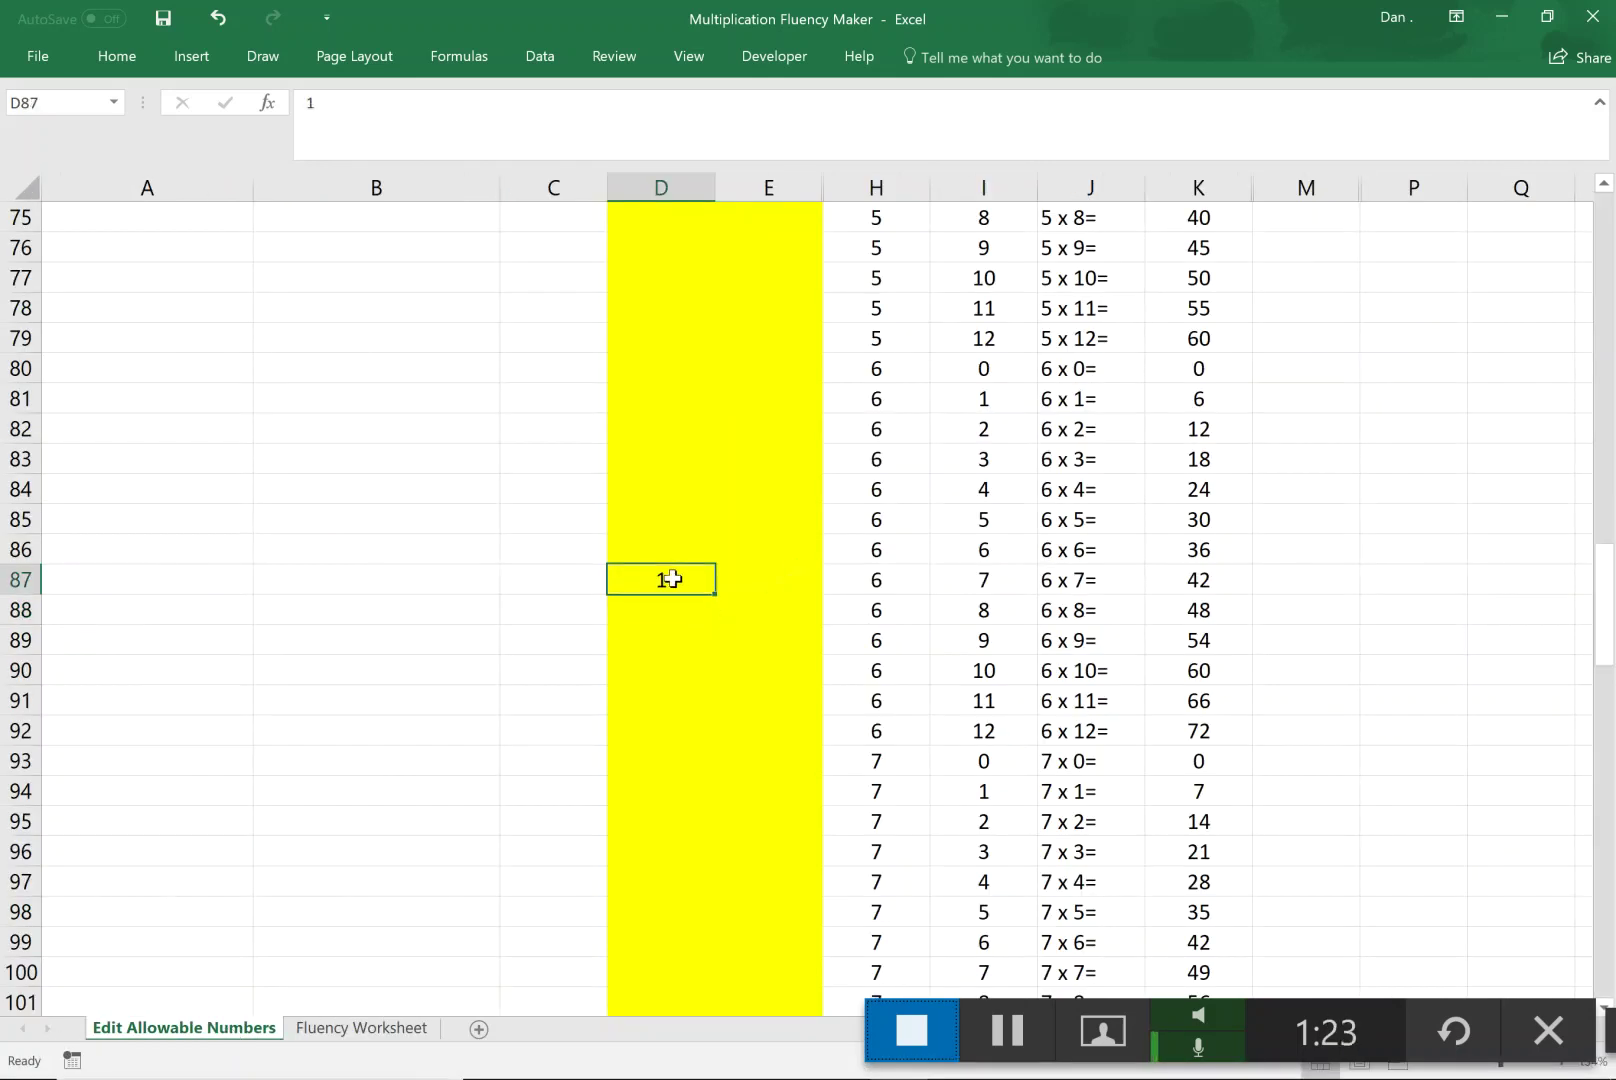
key("Delete")
key("Right")
type("1")
key("Return")
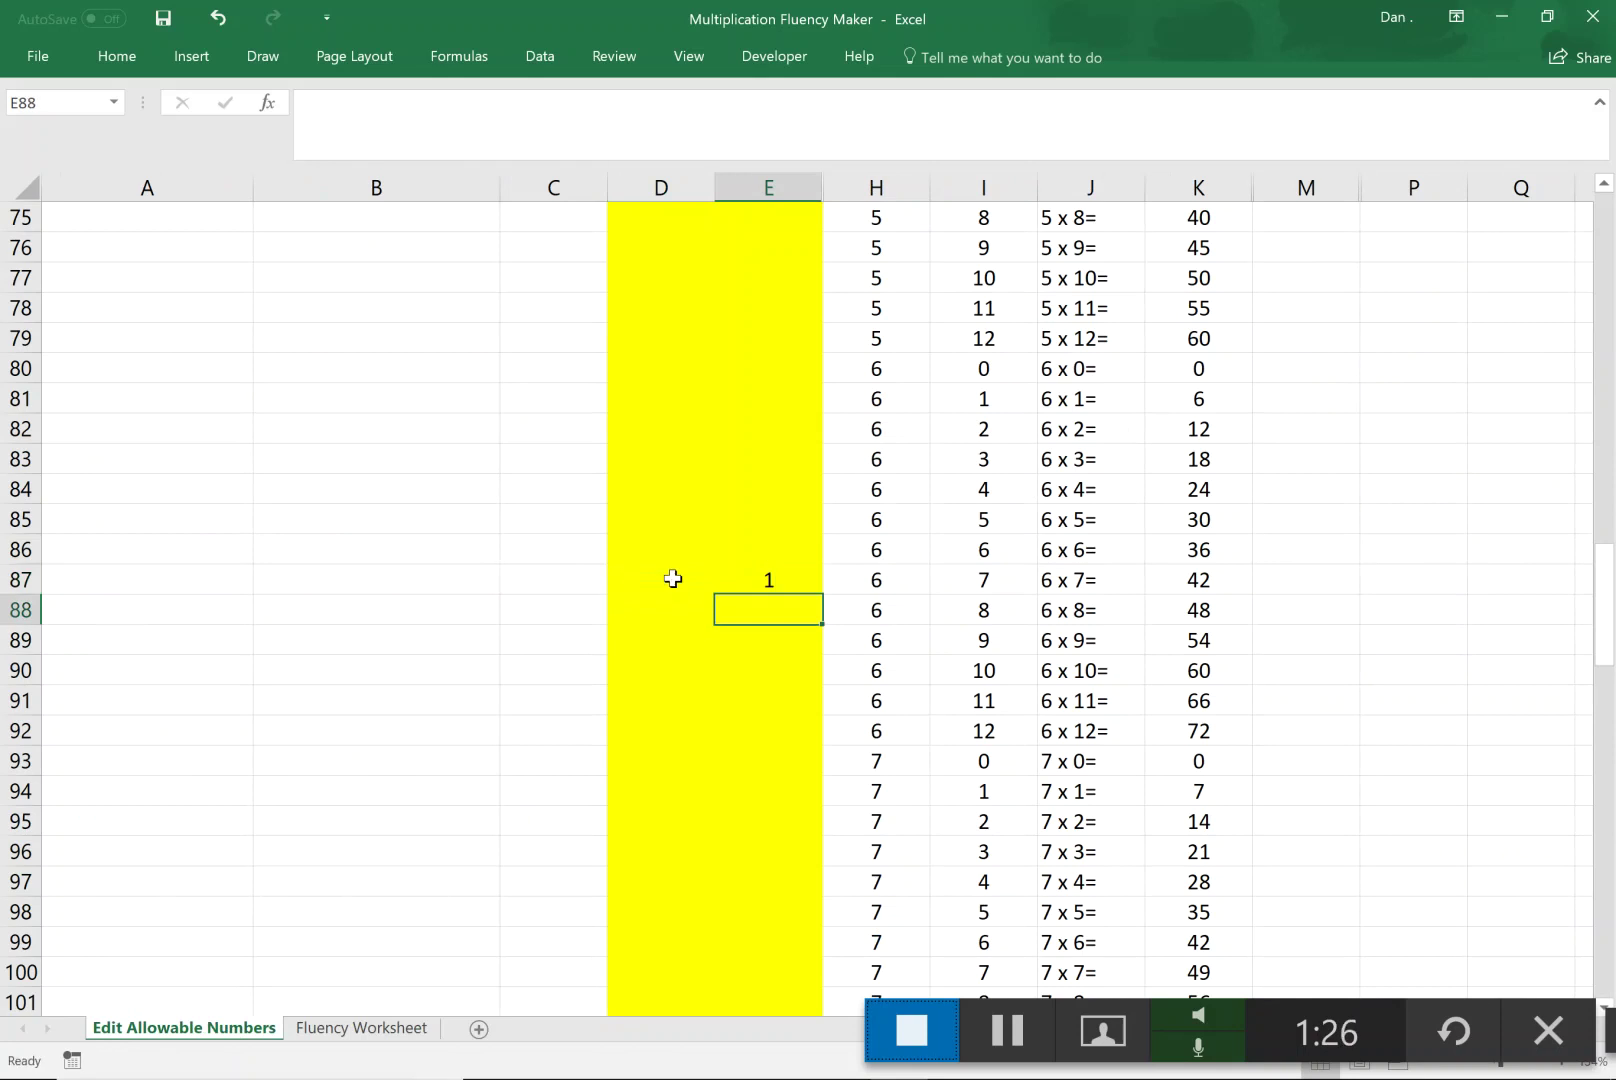
key("Up")
key("Delete")
key("Down")
key("ctrl+Page_Down")
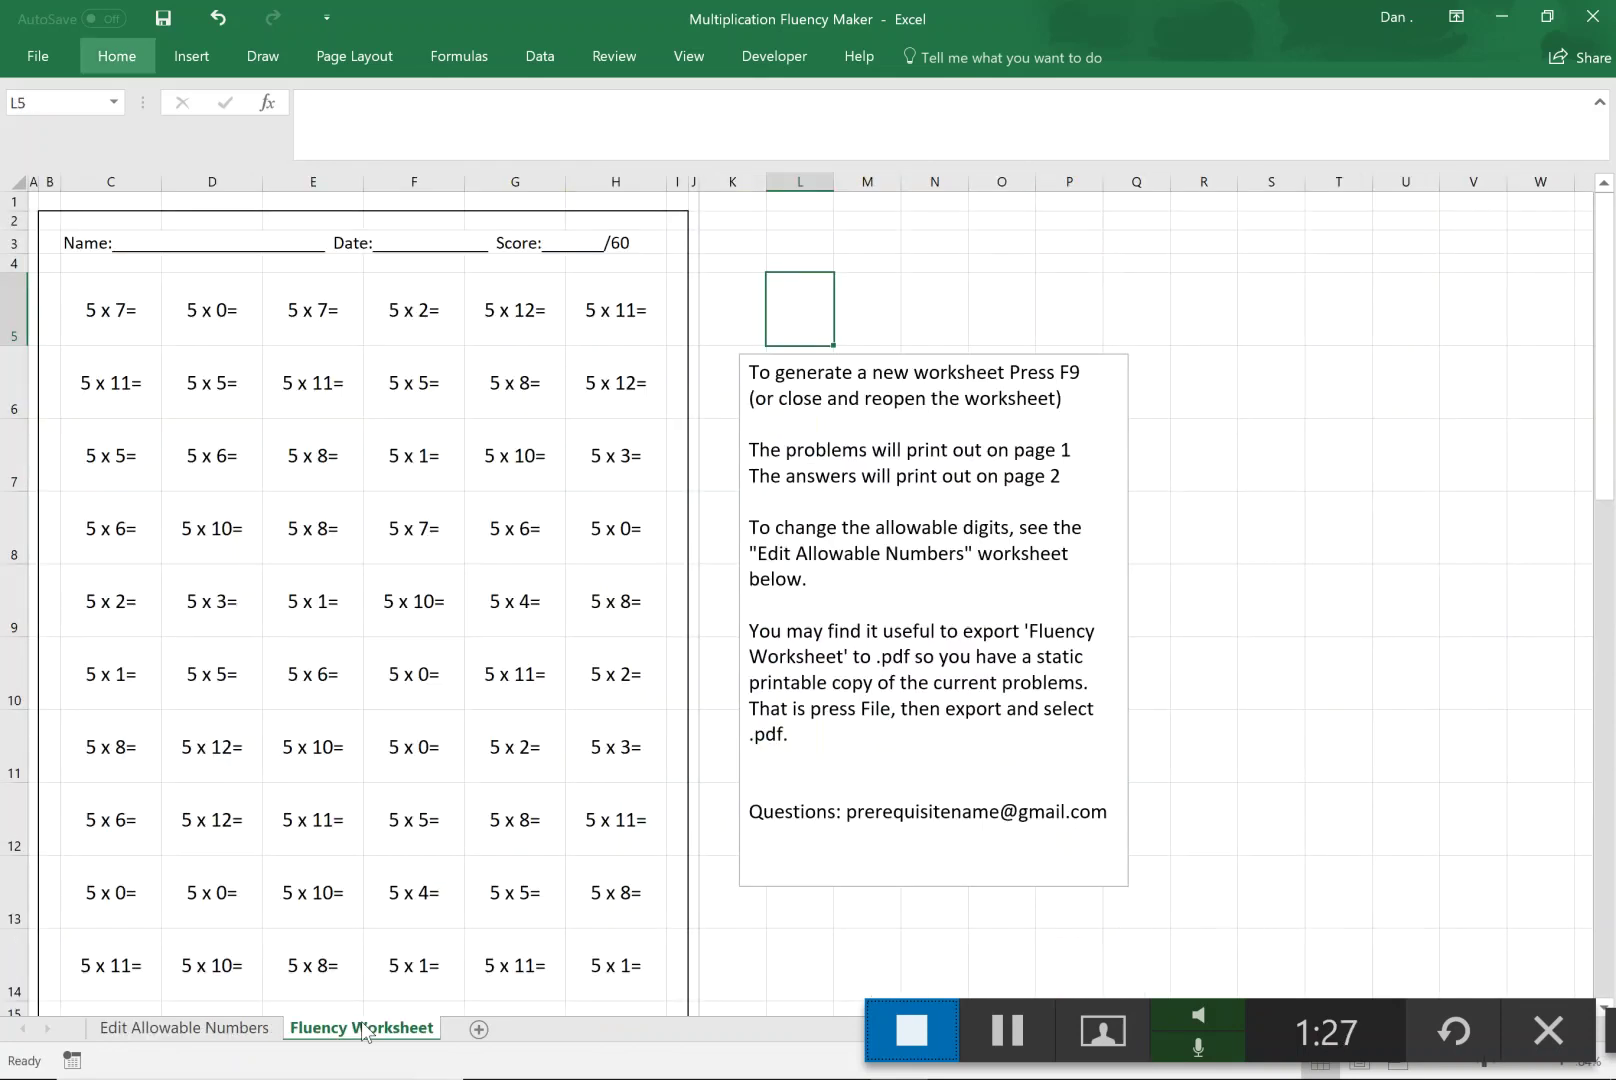
key("alt")
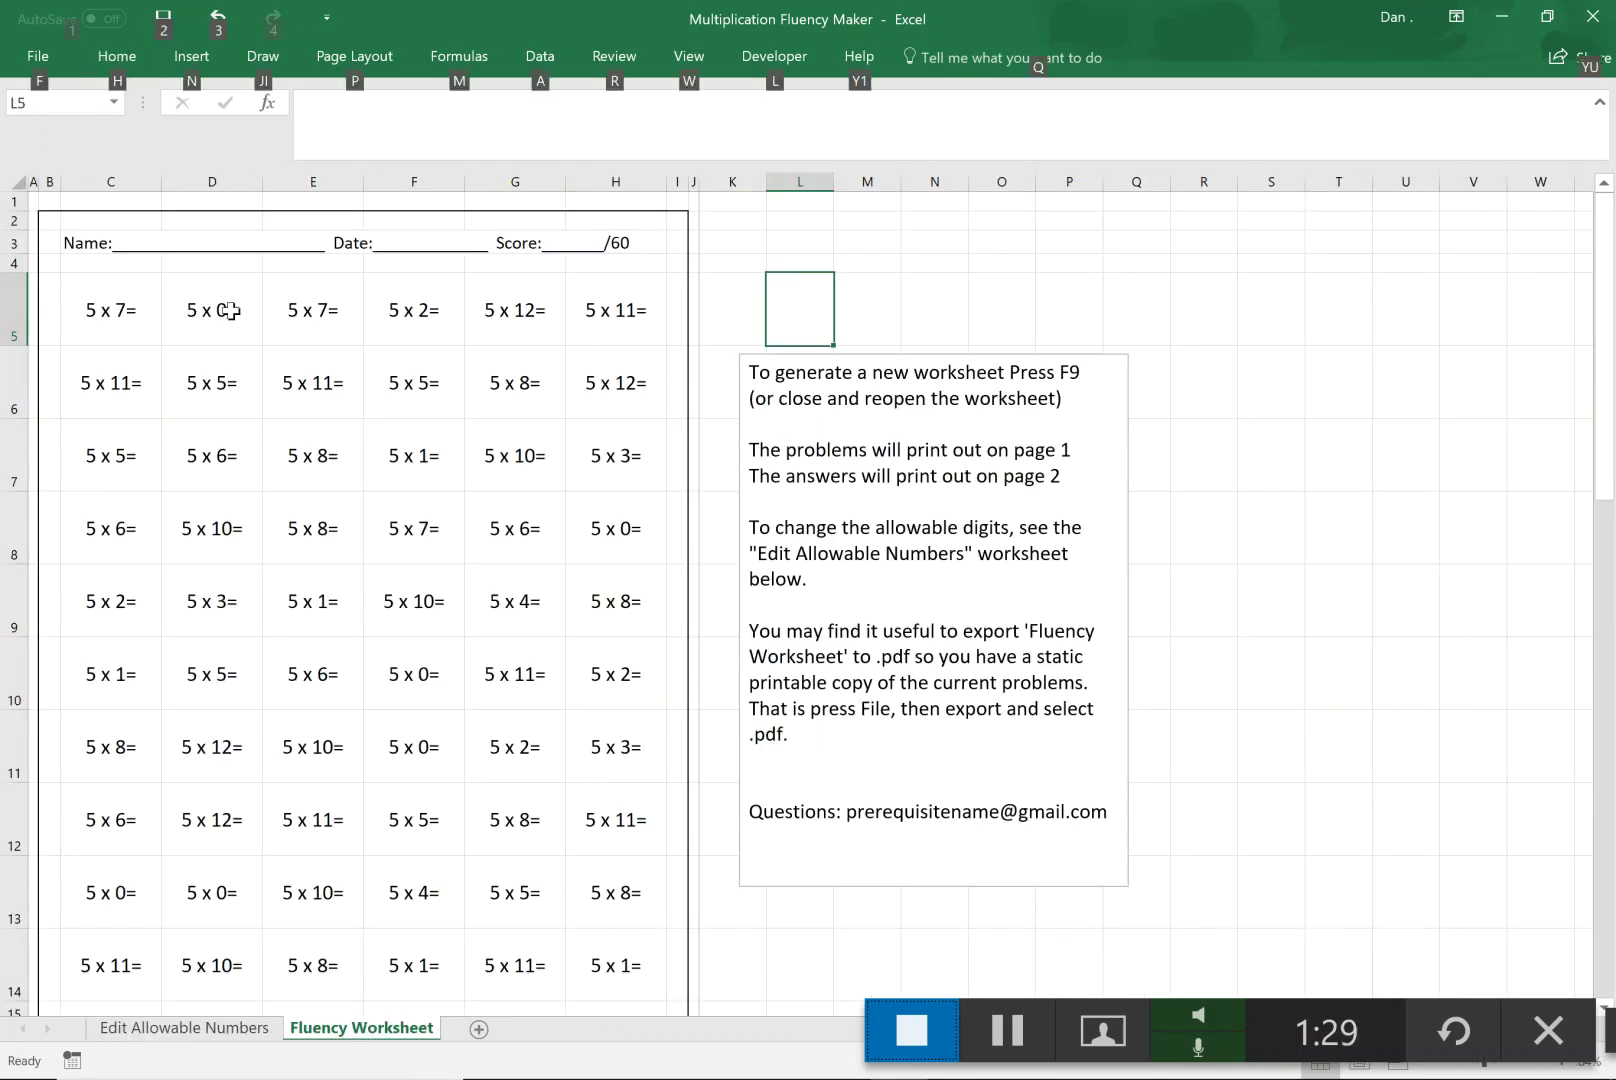
left_click(45, 57)
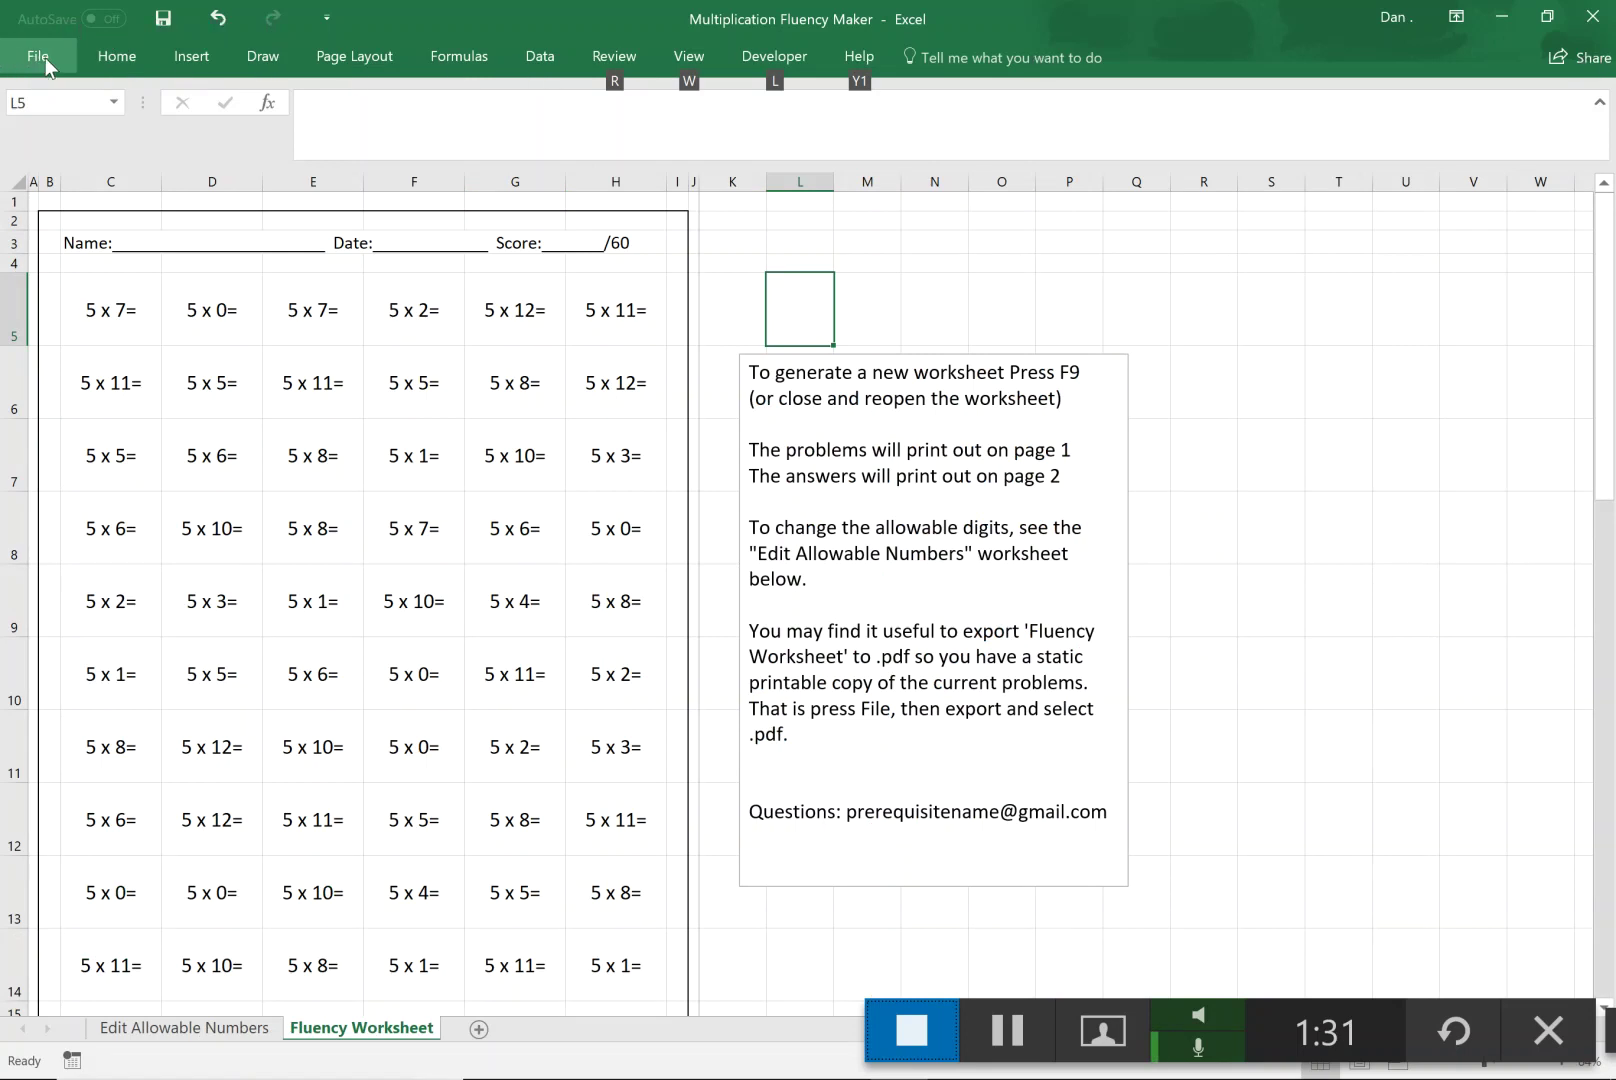
left_click(49, 314)
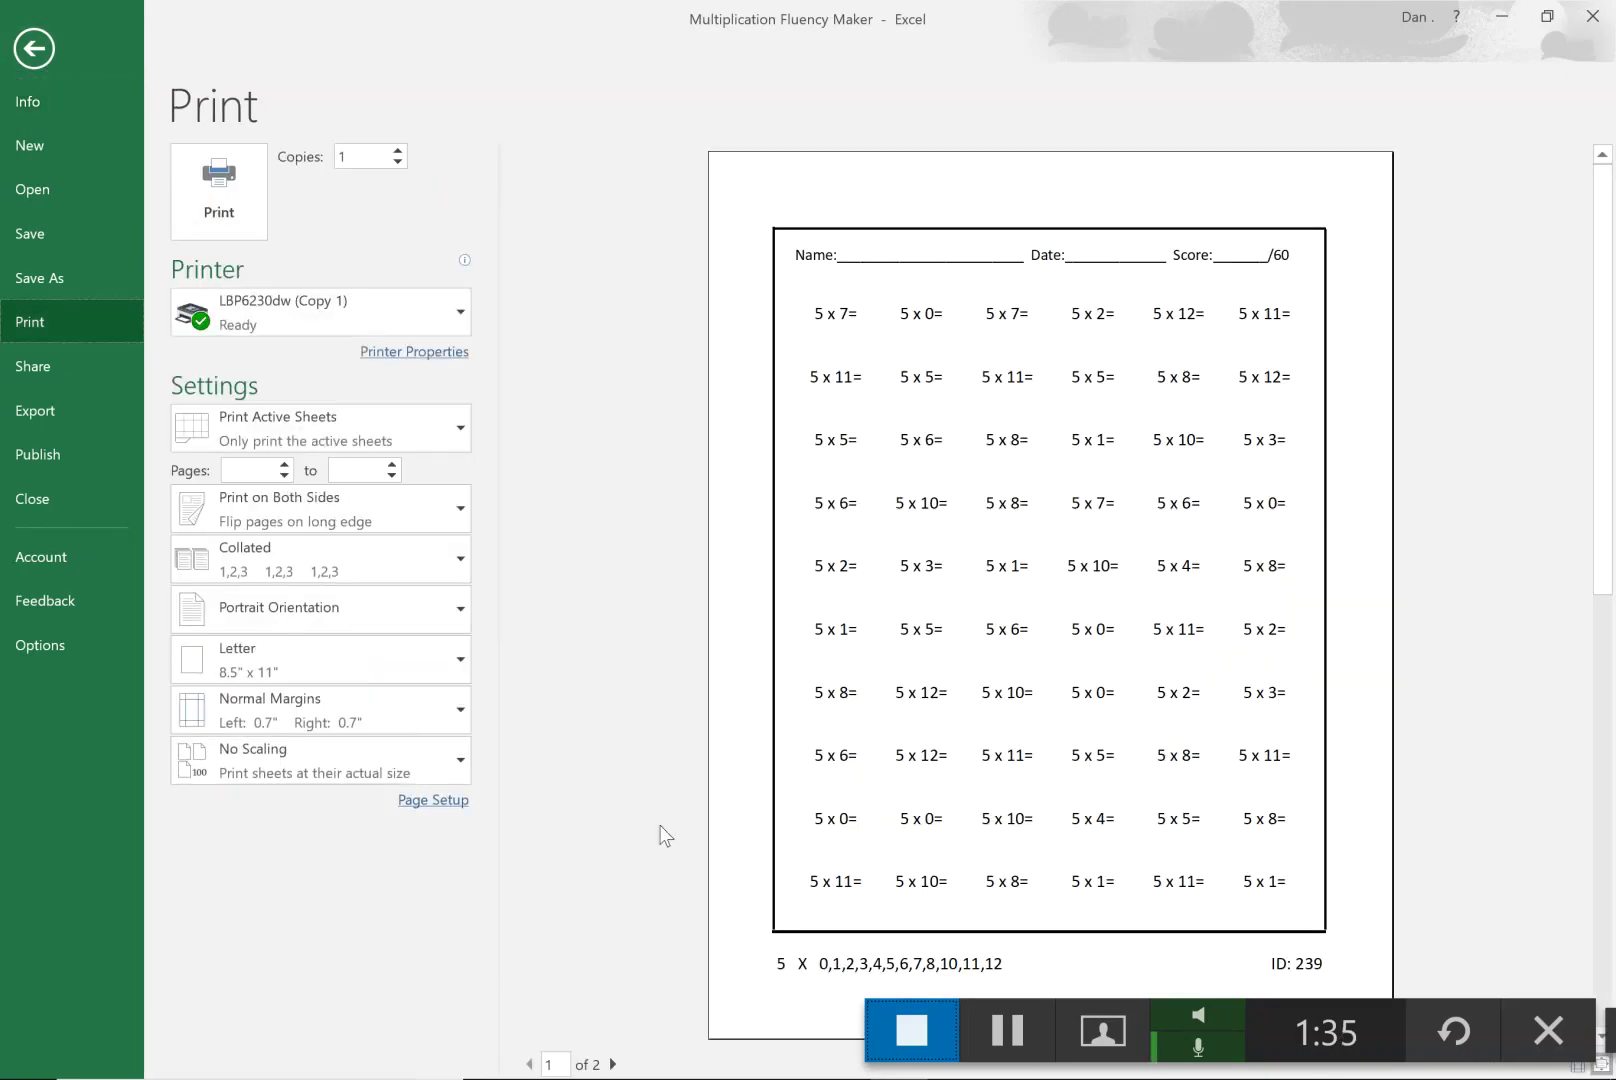
left_click(614, 1064)
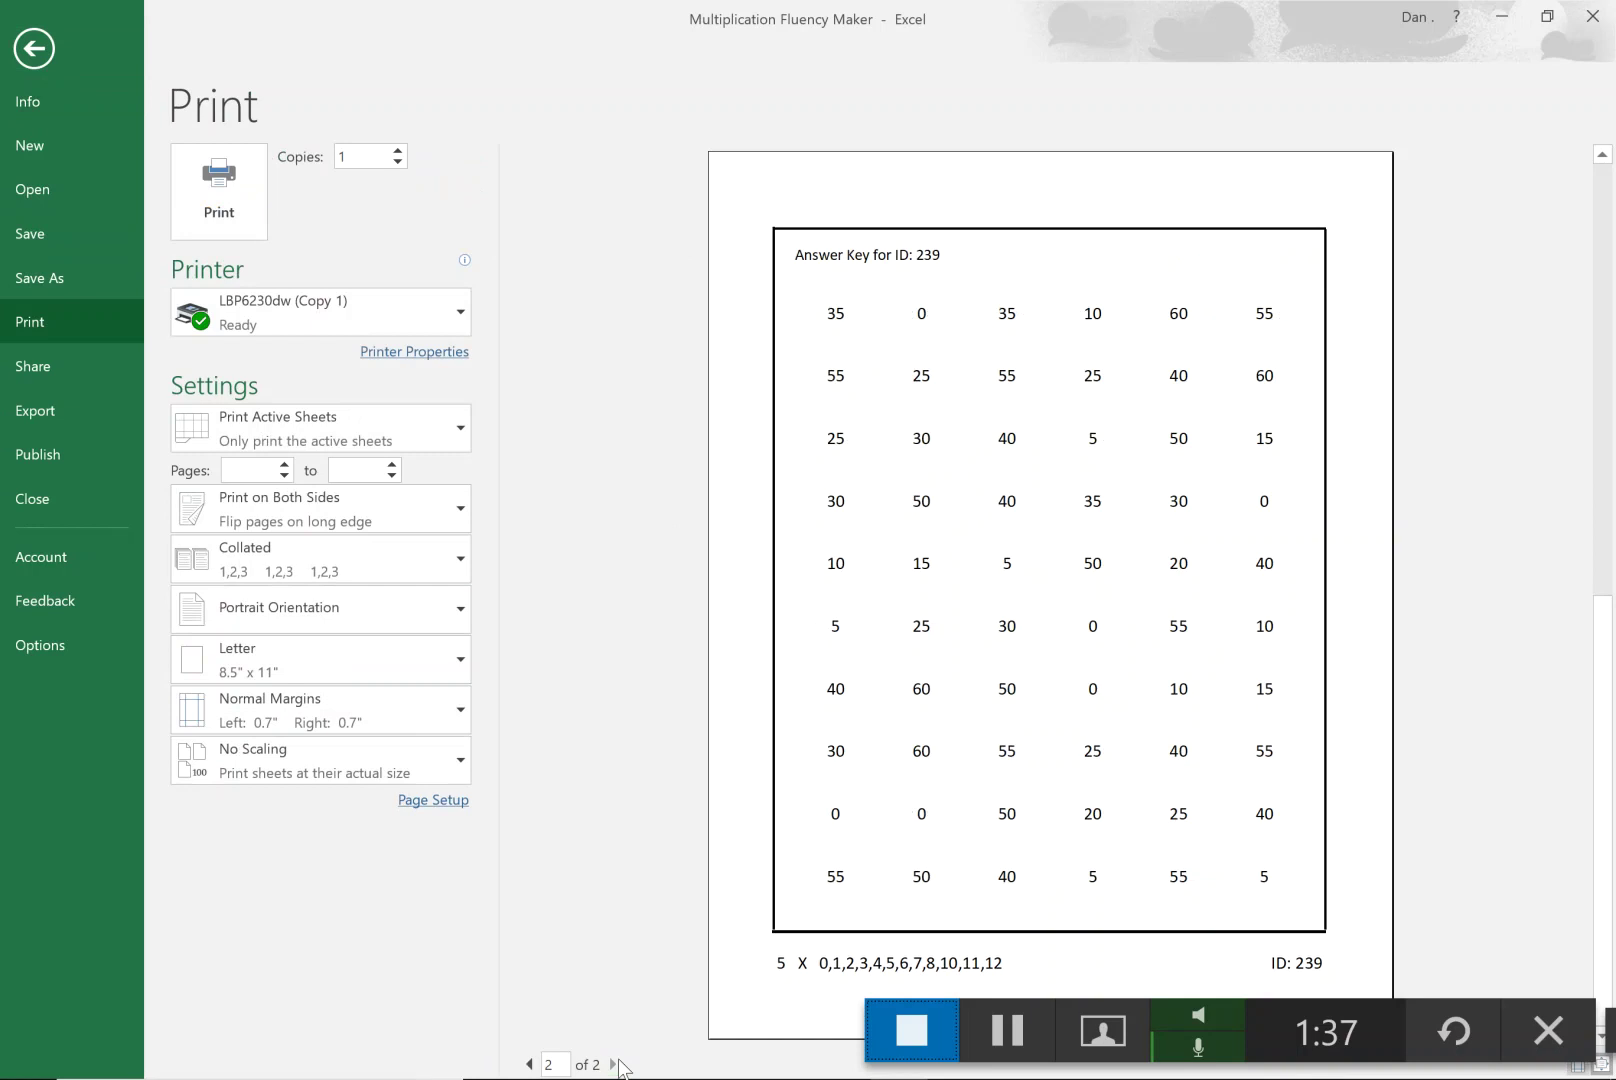
left_click(40, 62)
left_click(40, 62)
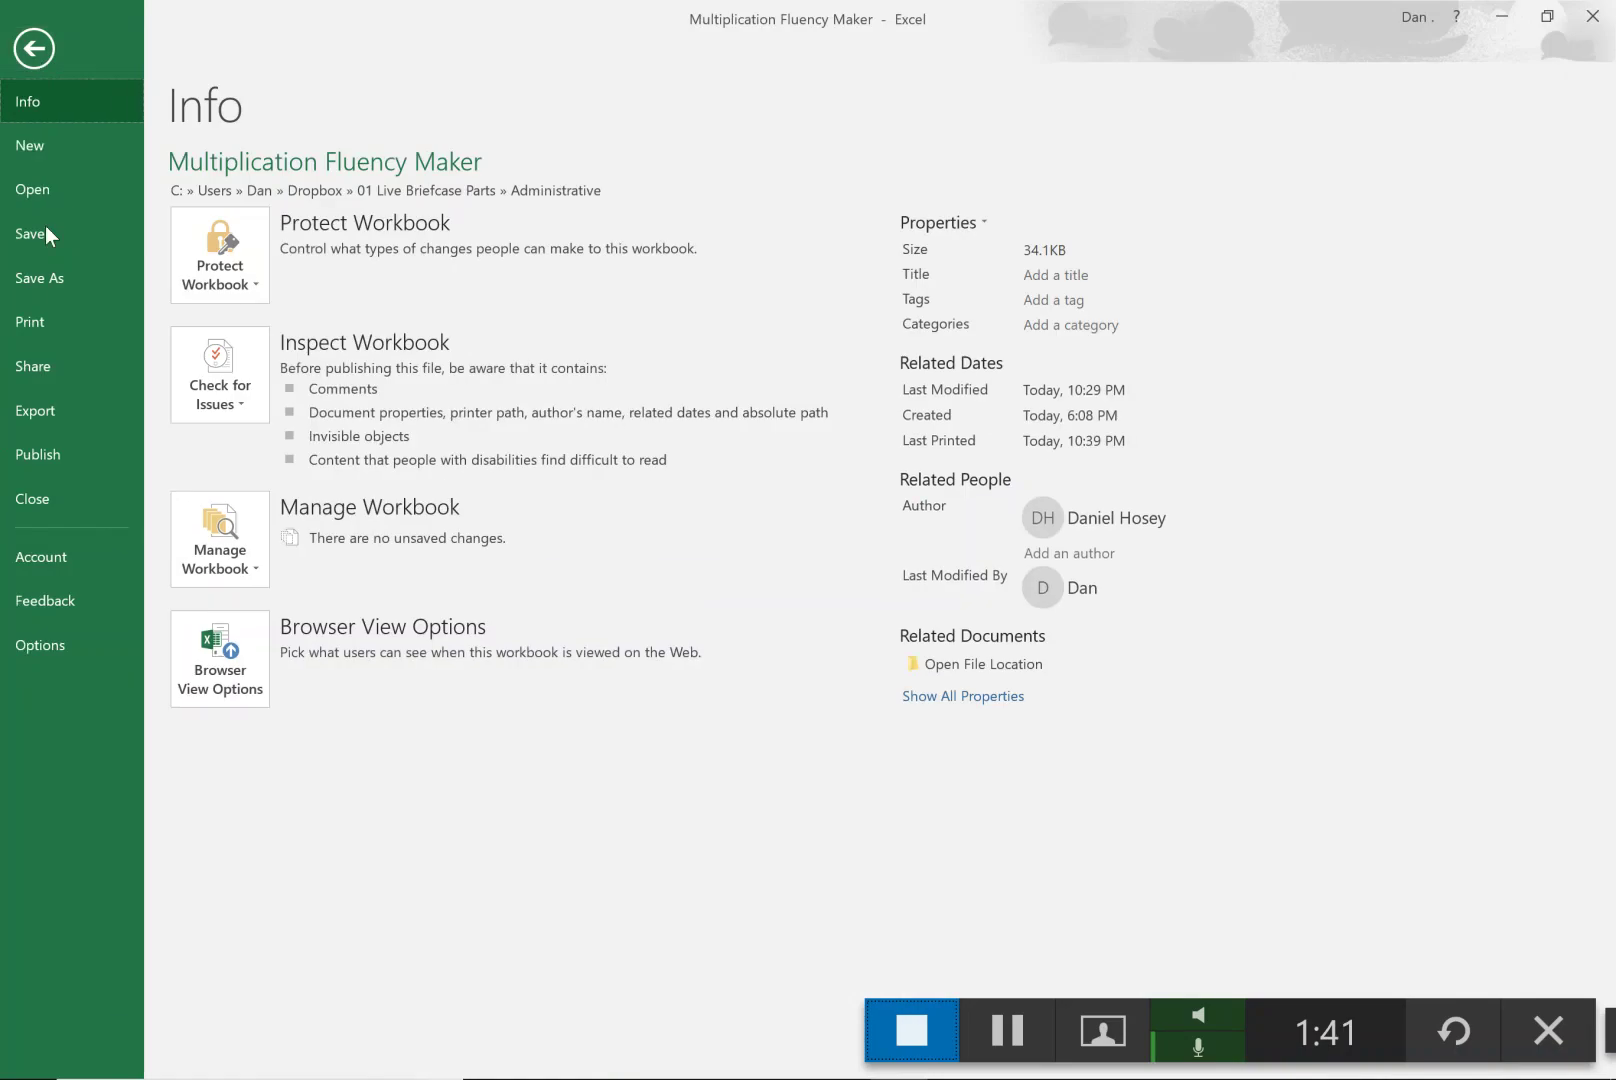
left_click(33, 418)
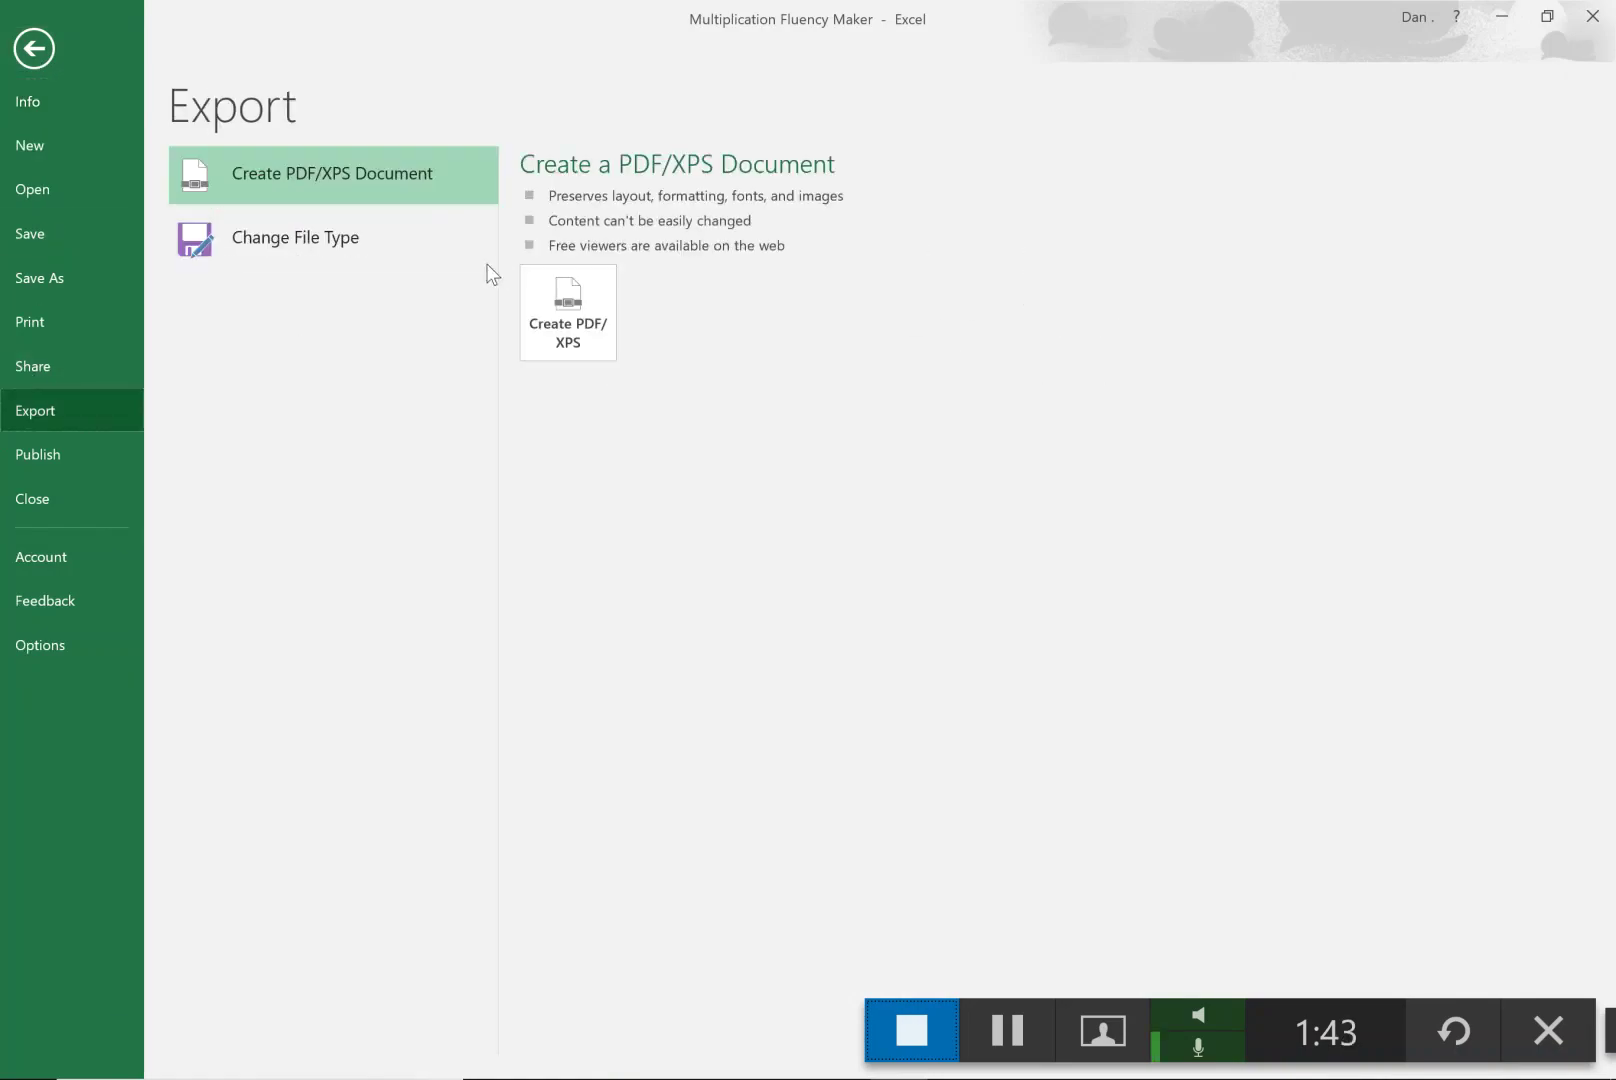
left_click(33, 48)
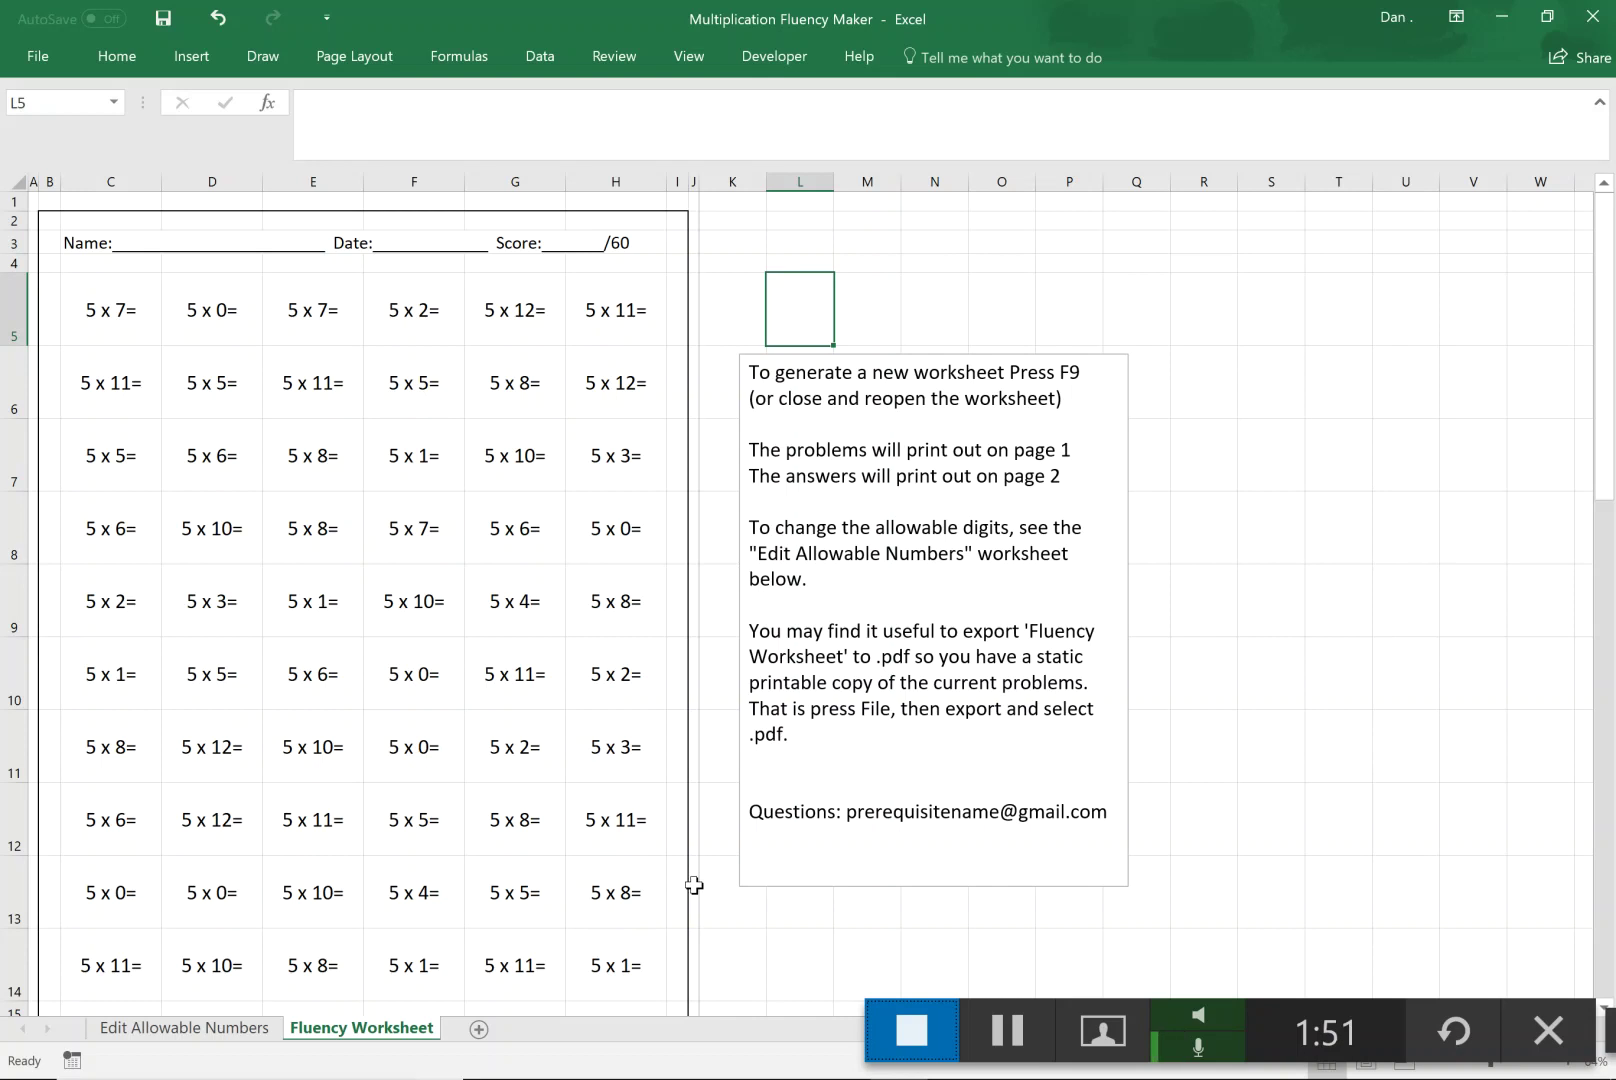
Regenerate the worksheet problems a few times with F9.
key("F9")
key("F9")
key("F9")
key("F9")
key("F9")
key("F9")
key("F9")
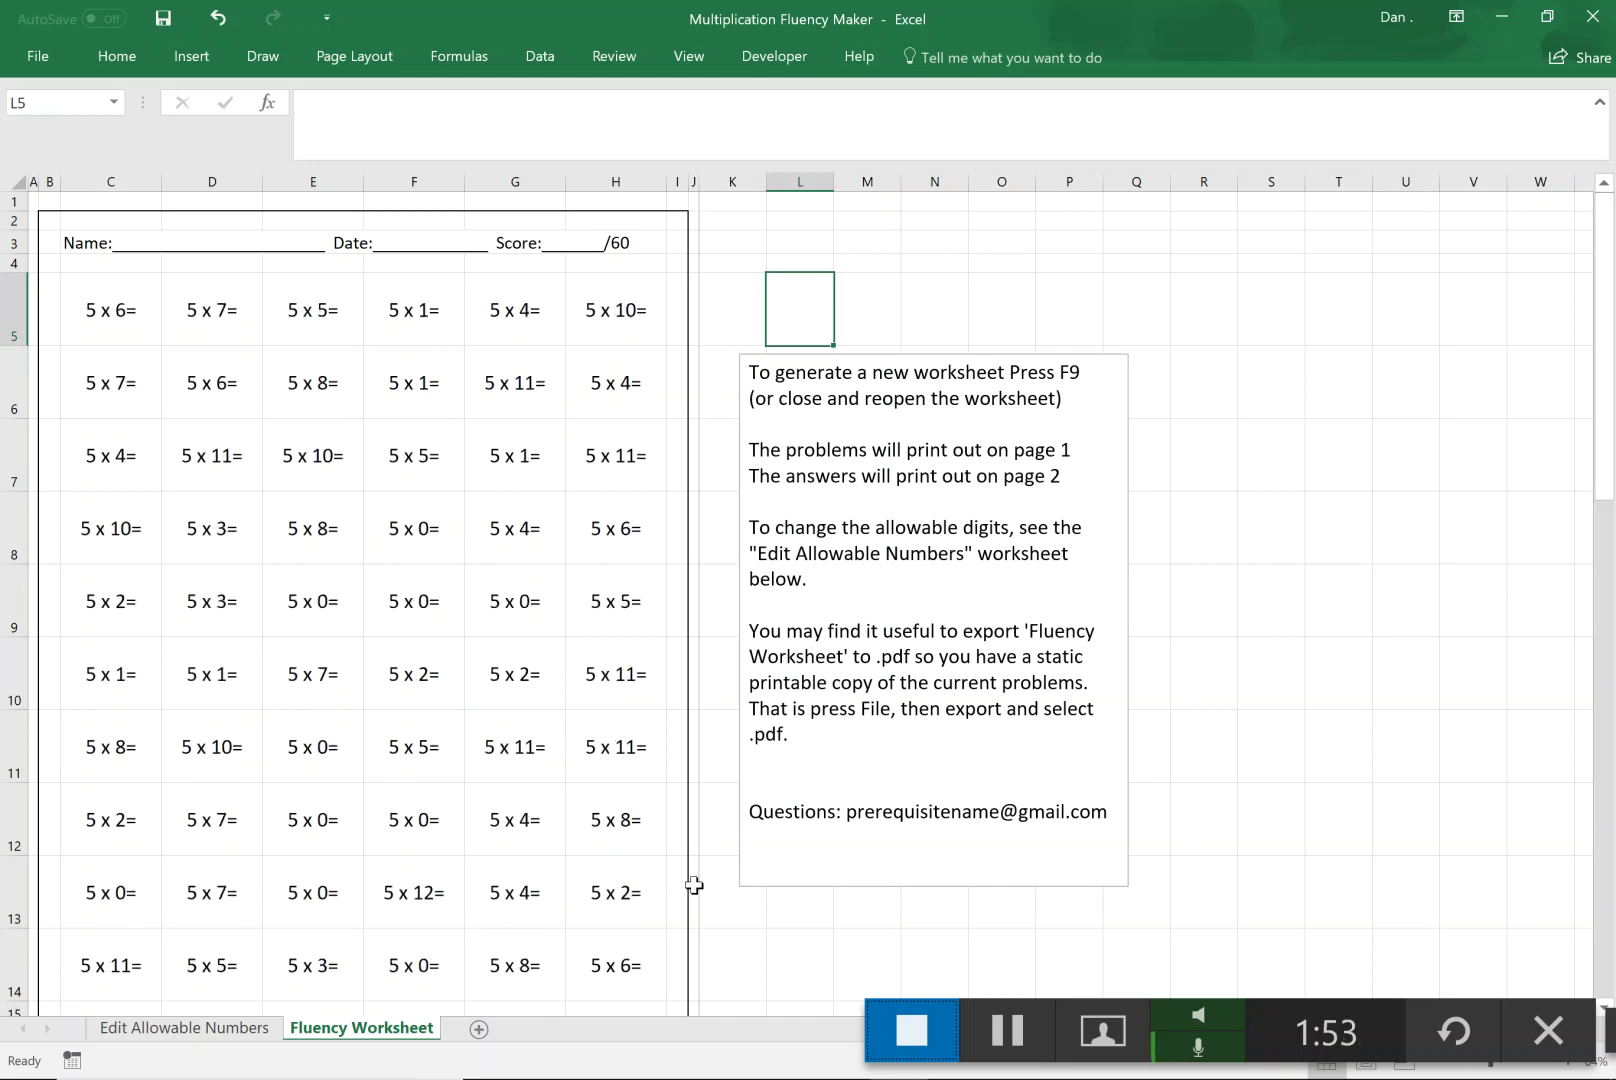
key("F9")
key("F9")
key("alt")
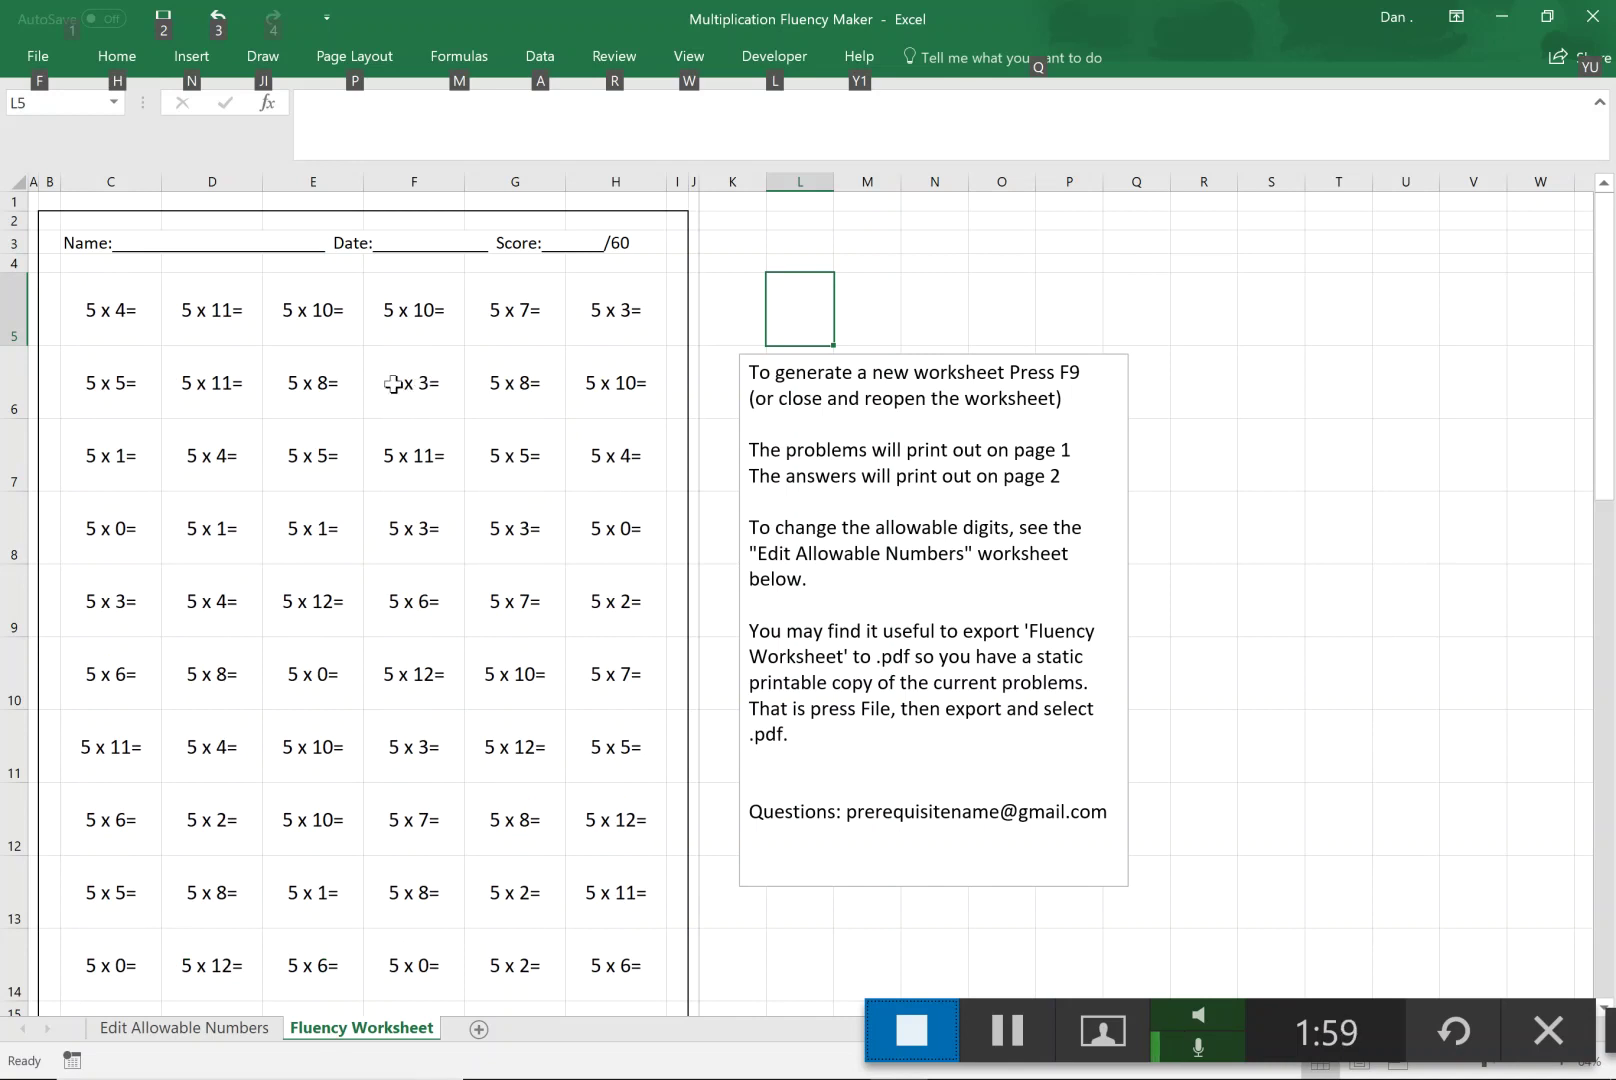
Set Smallest Digit First in B17 to Smallest First and return to the Fluency Worksheet.
left_click(200, 1025)
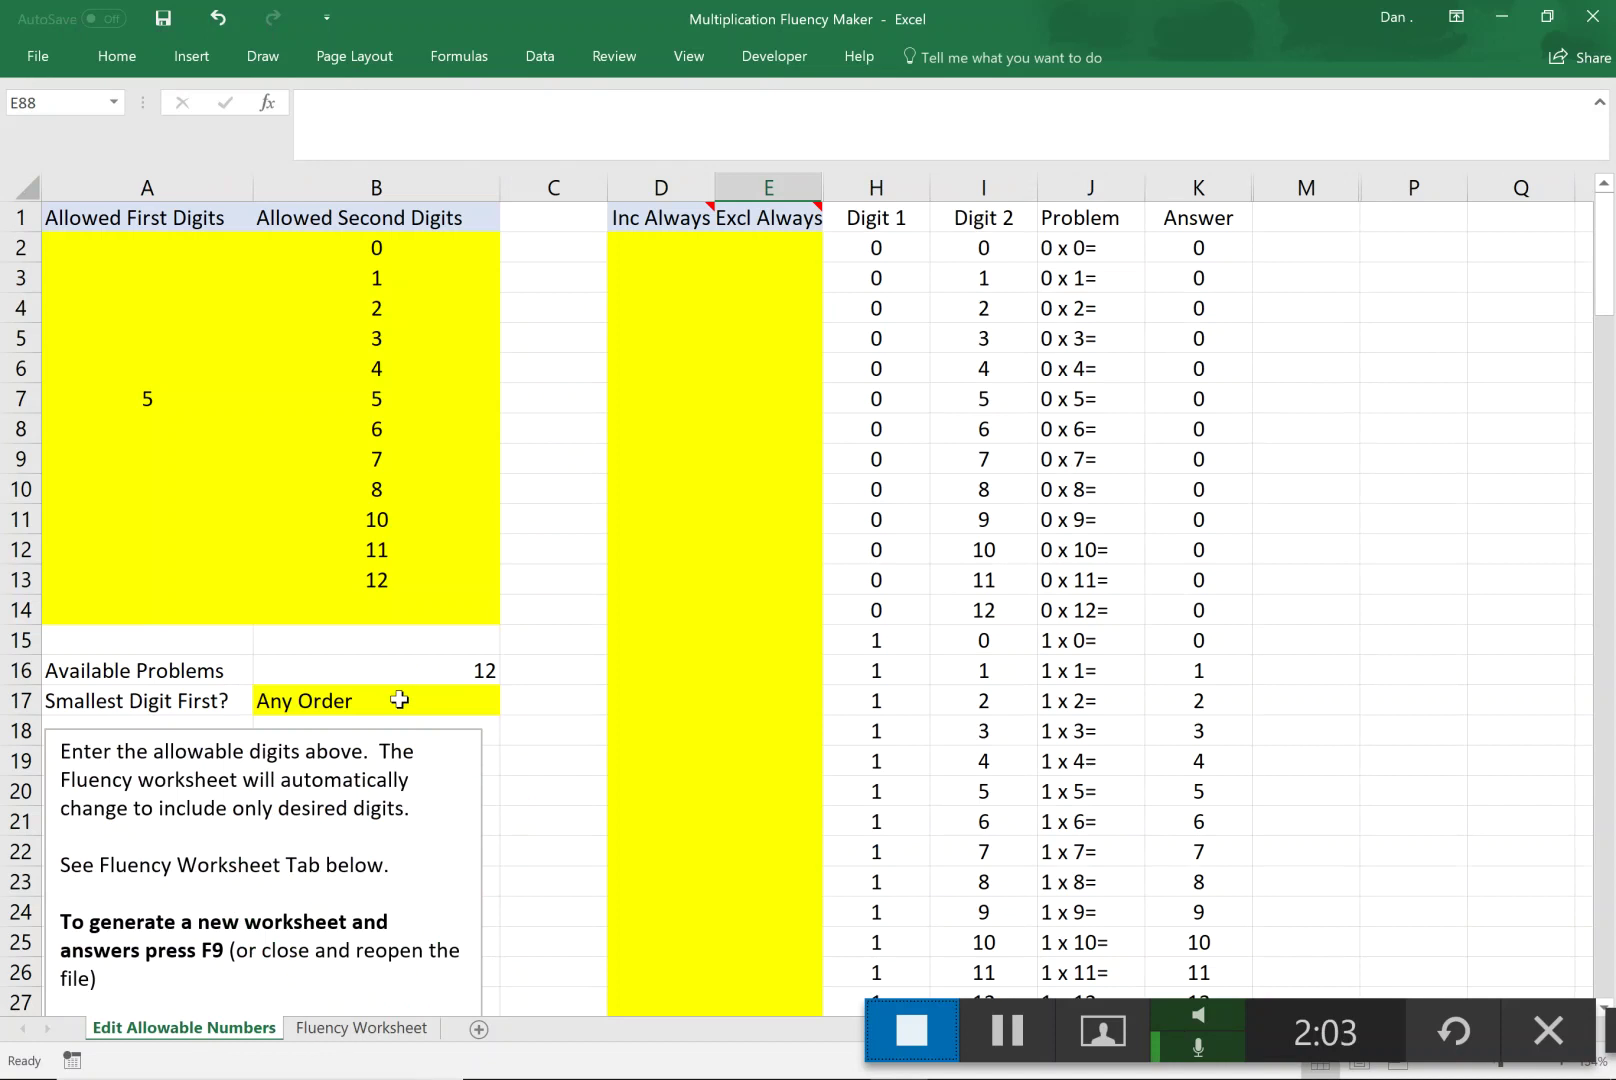
left_click(405, 698)
left_click(510, 704)
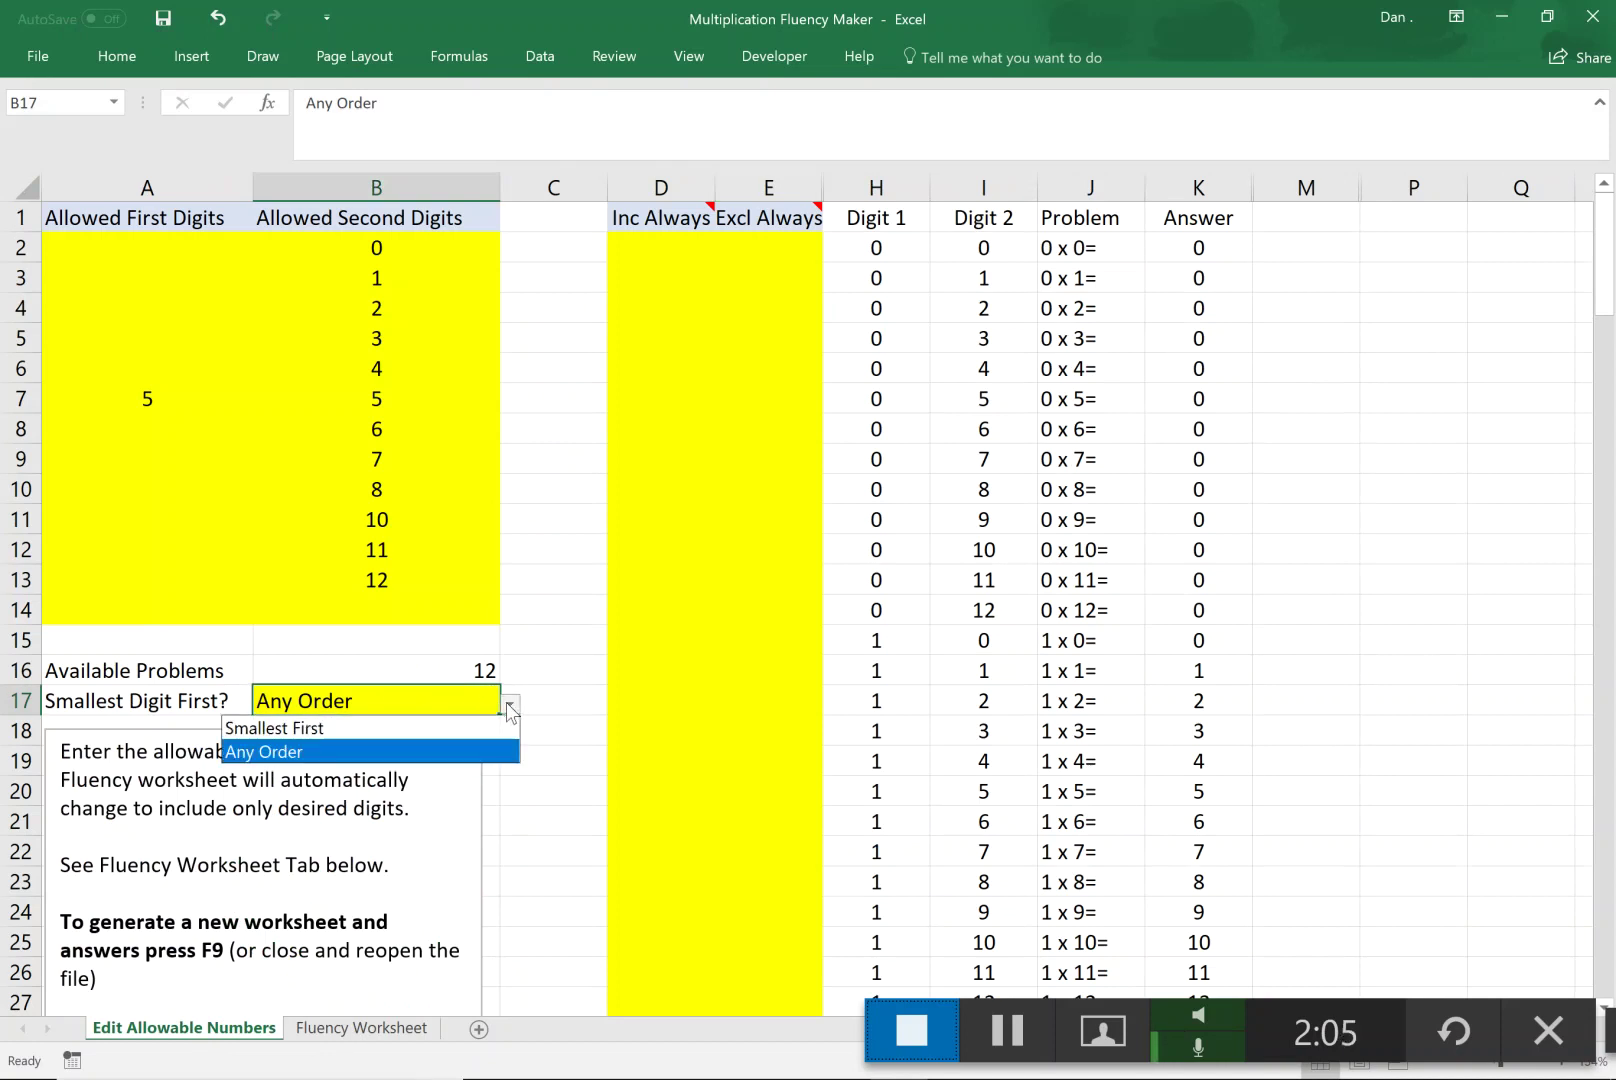
left_click(456, 733)
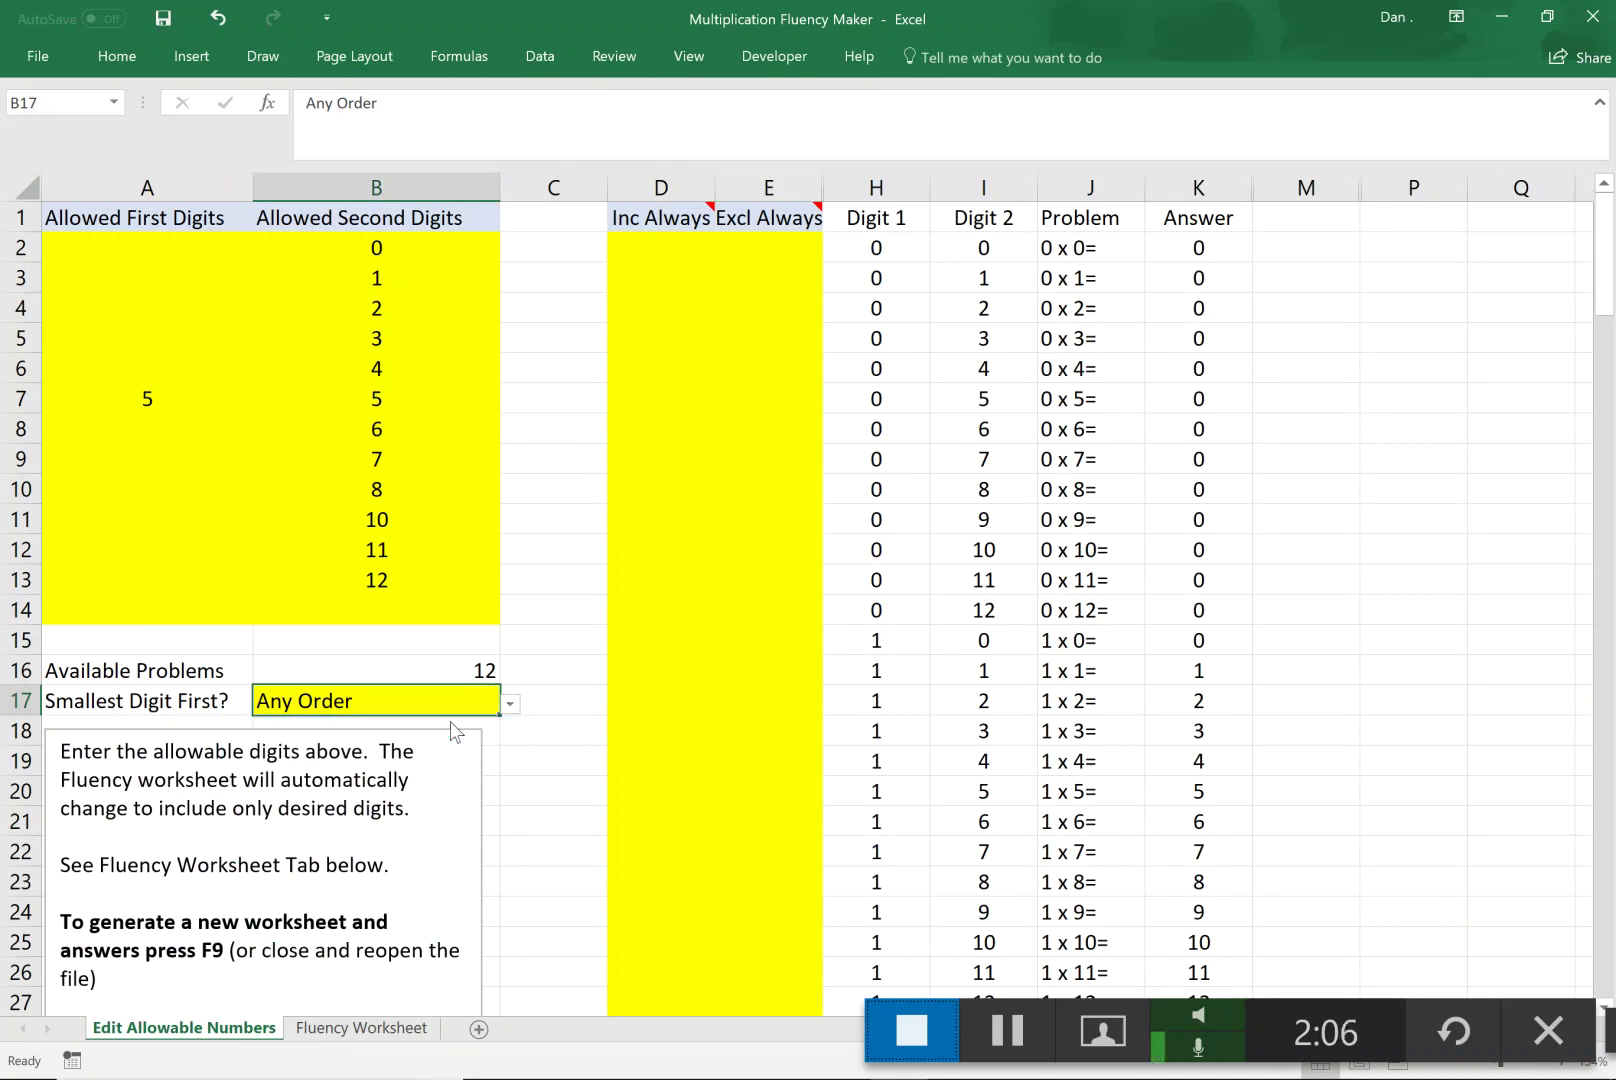
left_click(350, 1030)
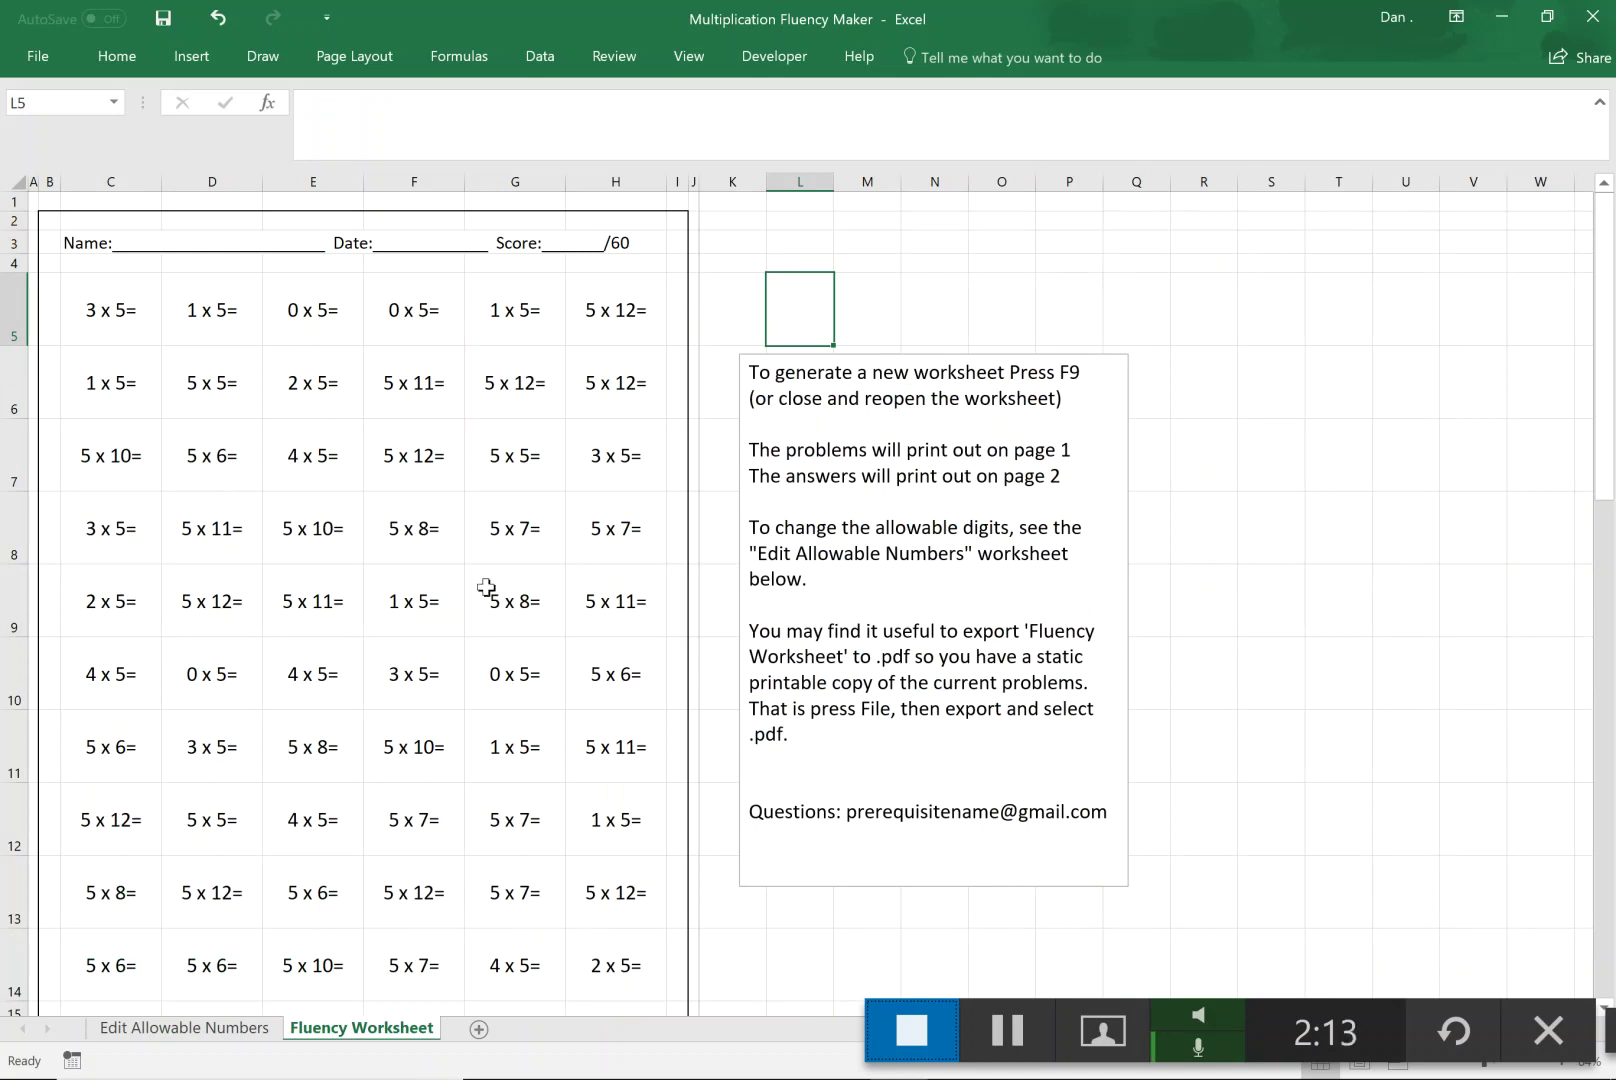
Scroll down to review the answer key, then go to the Edit Allowable Numbers sheet.
scroll(486, 587, "down", 3)
key("alt")
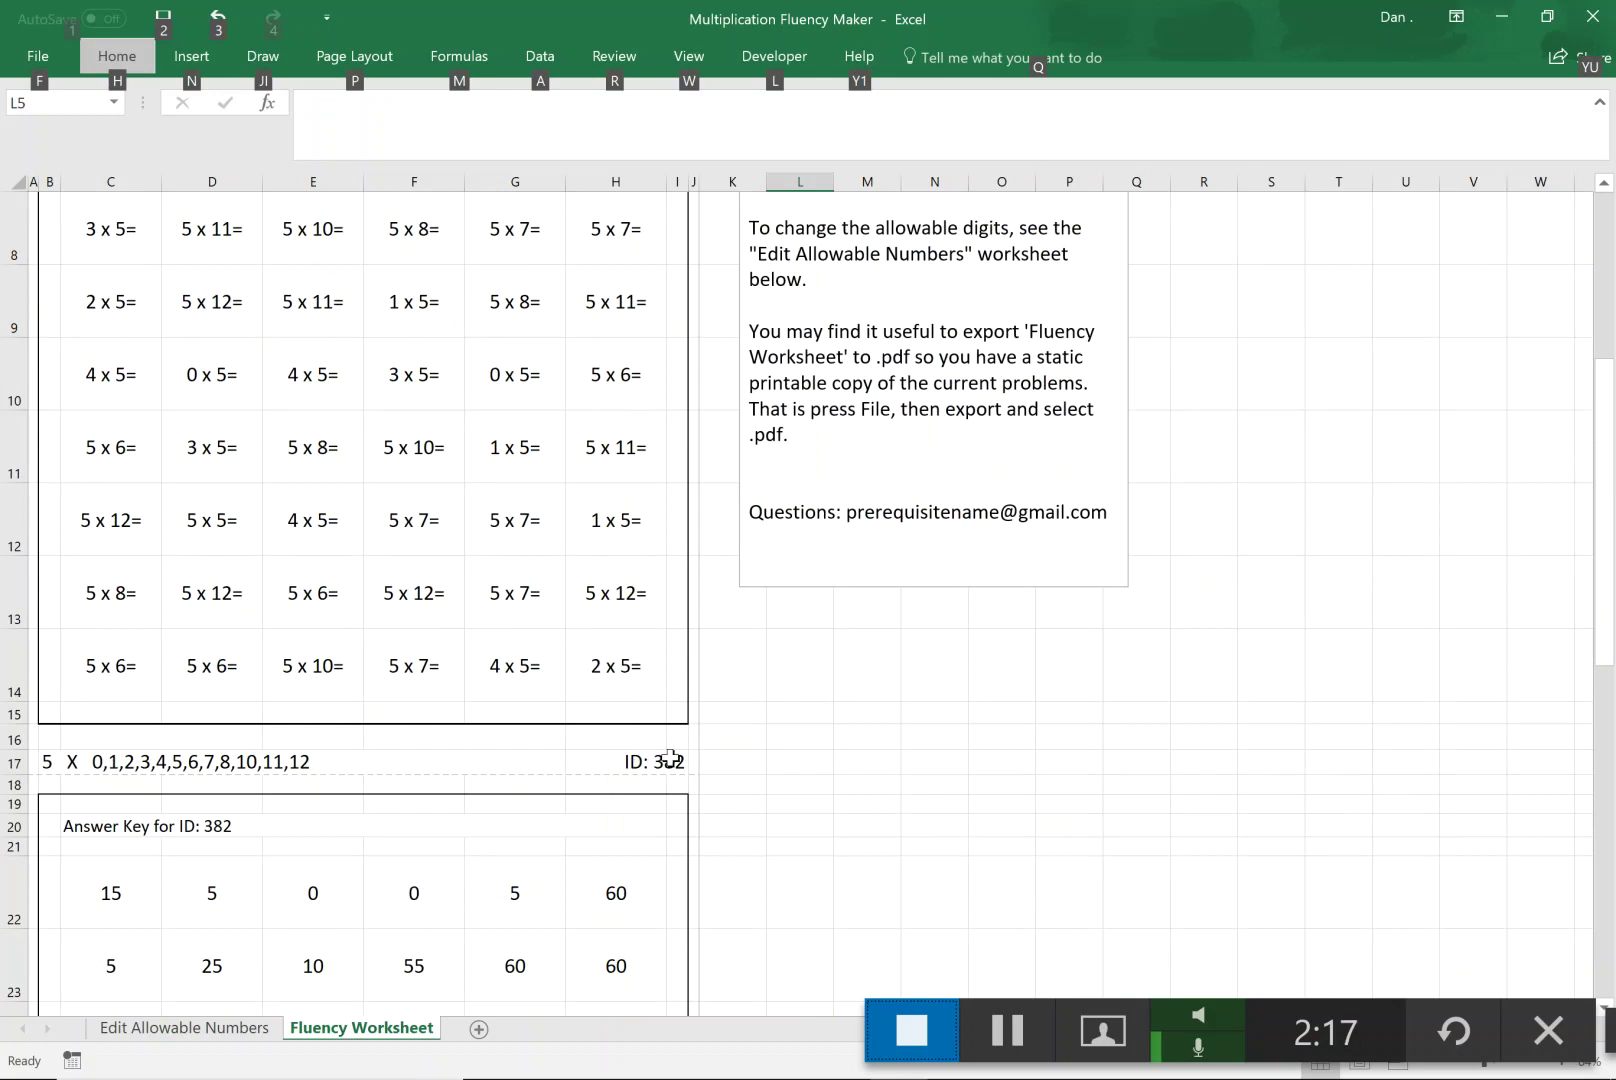
scroll(668, 762, "down", 5)
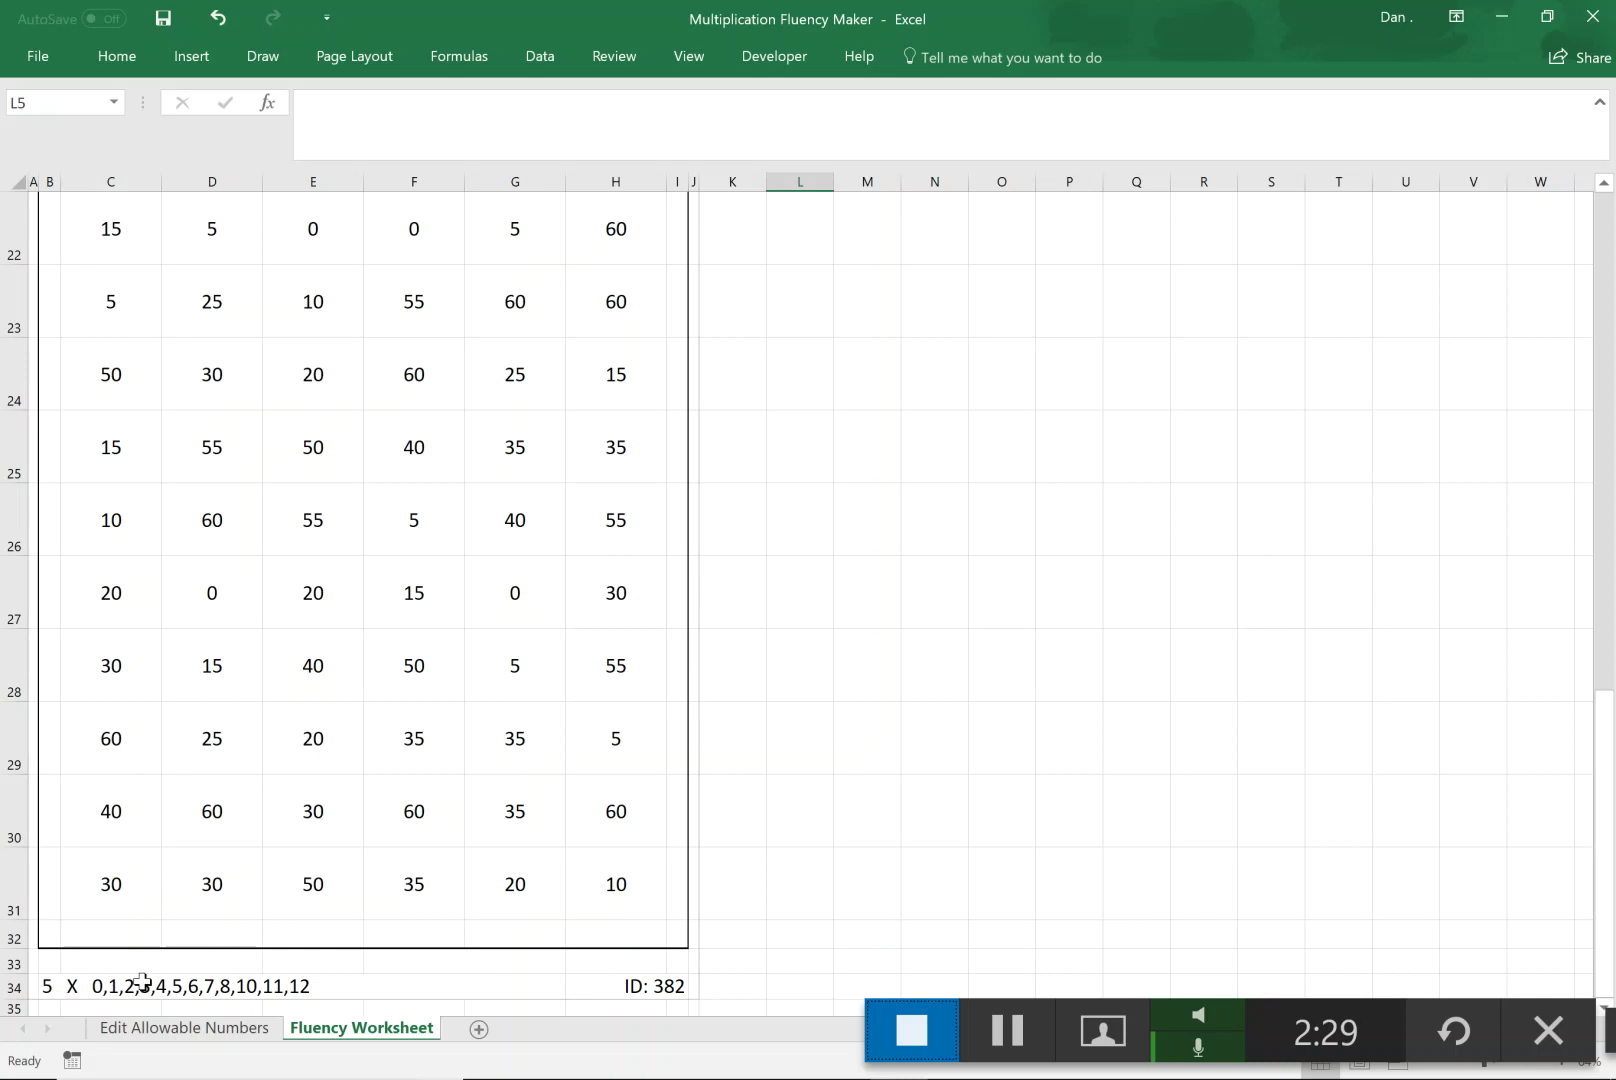
key("ctrl+Page_Up")
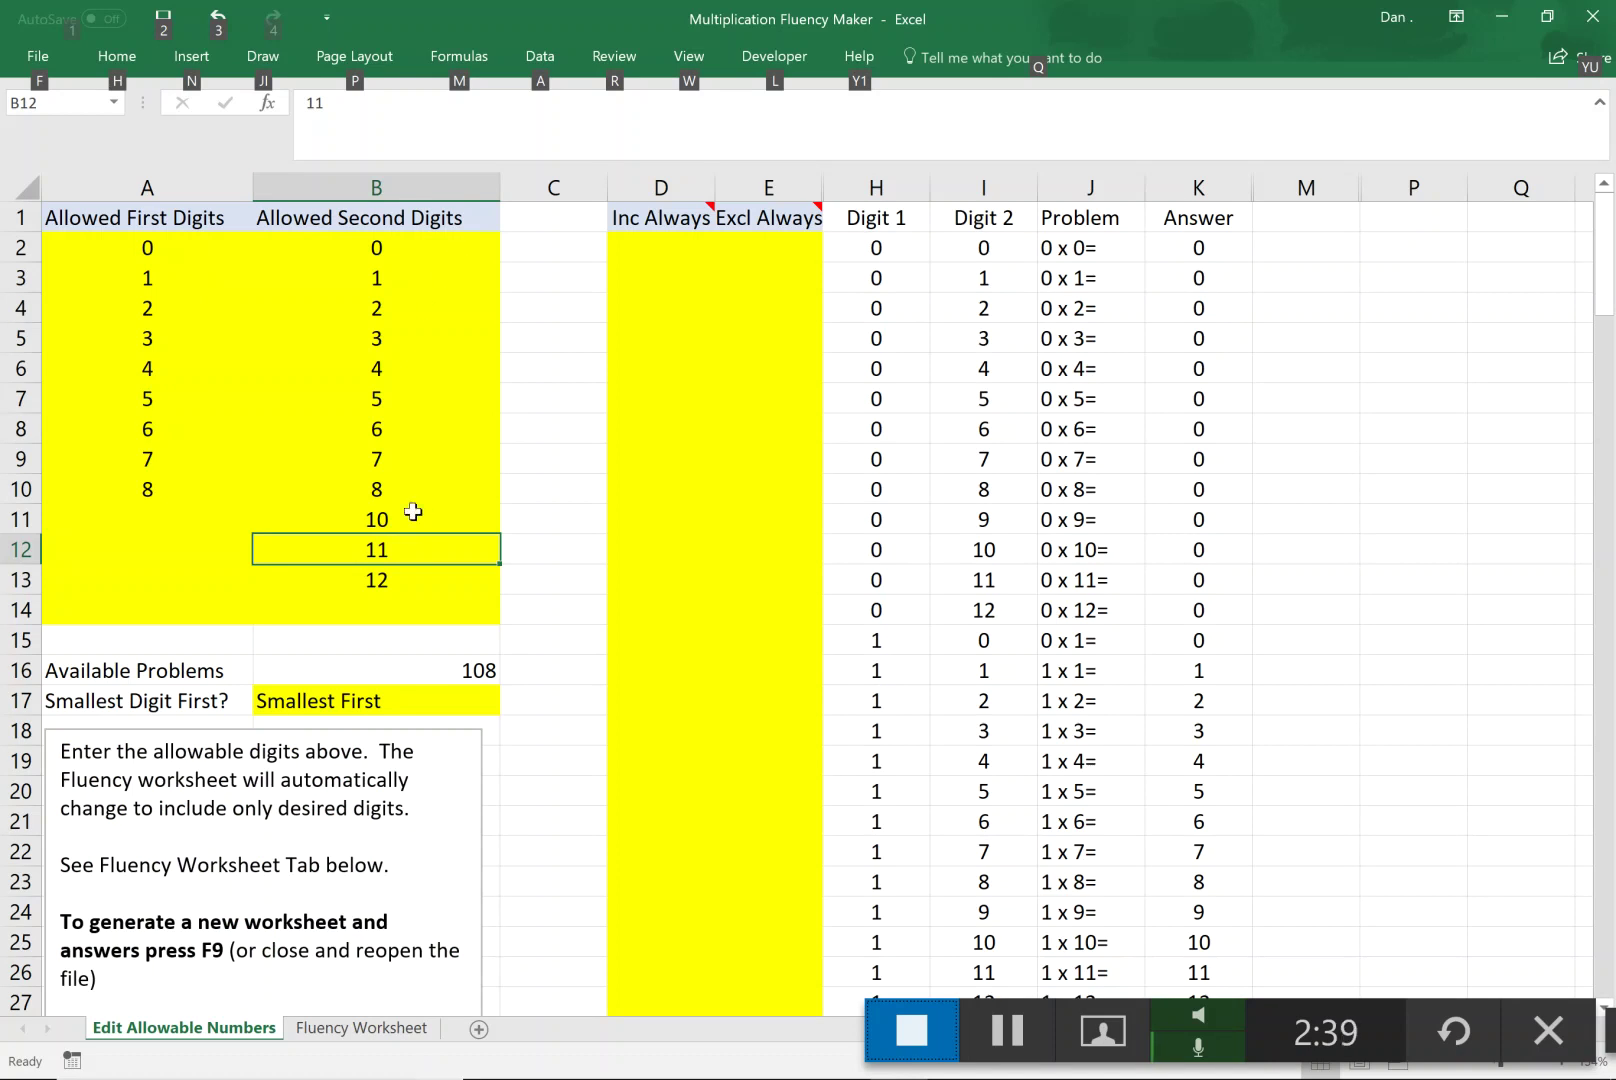
Return to the Fluency Worksheet and scroll through its problems and answer key.
left_click(333, 1030)
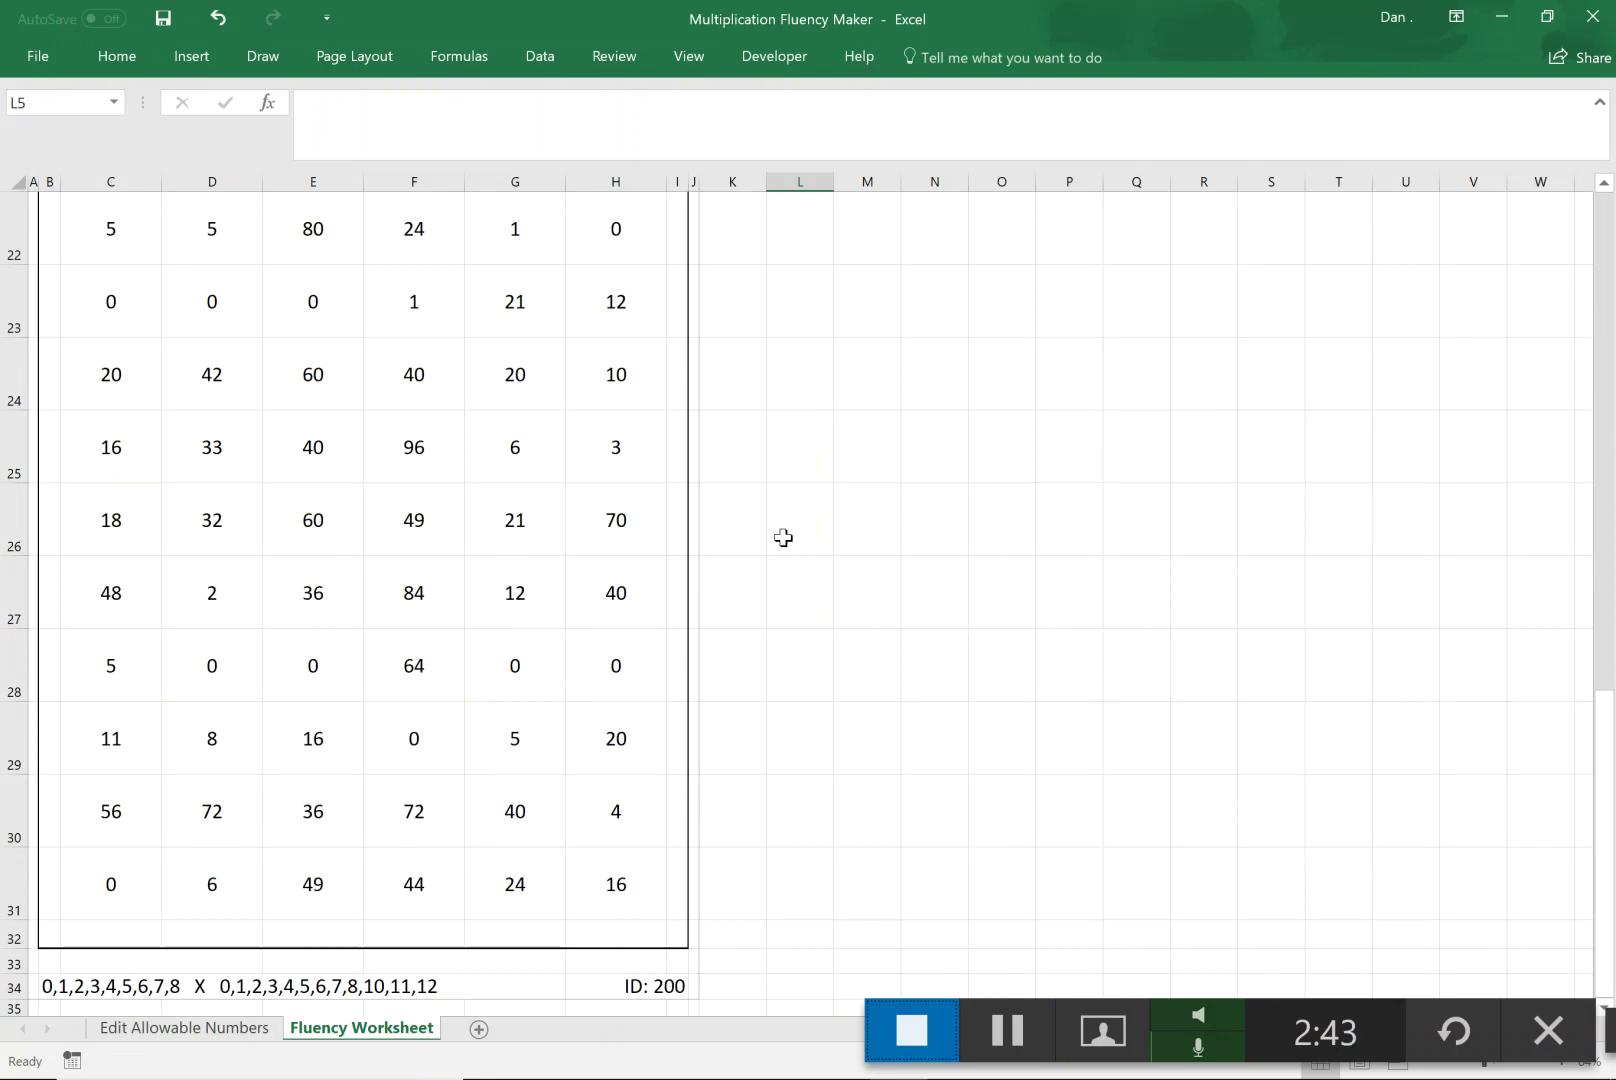
scroll(779, 537, "up", 4)
scroll(783, 537, "up", 2)
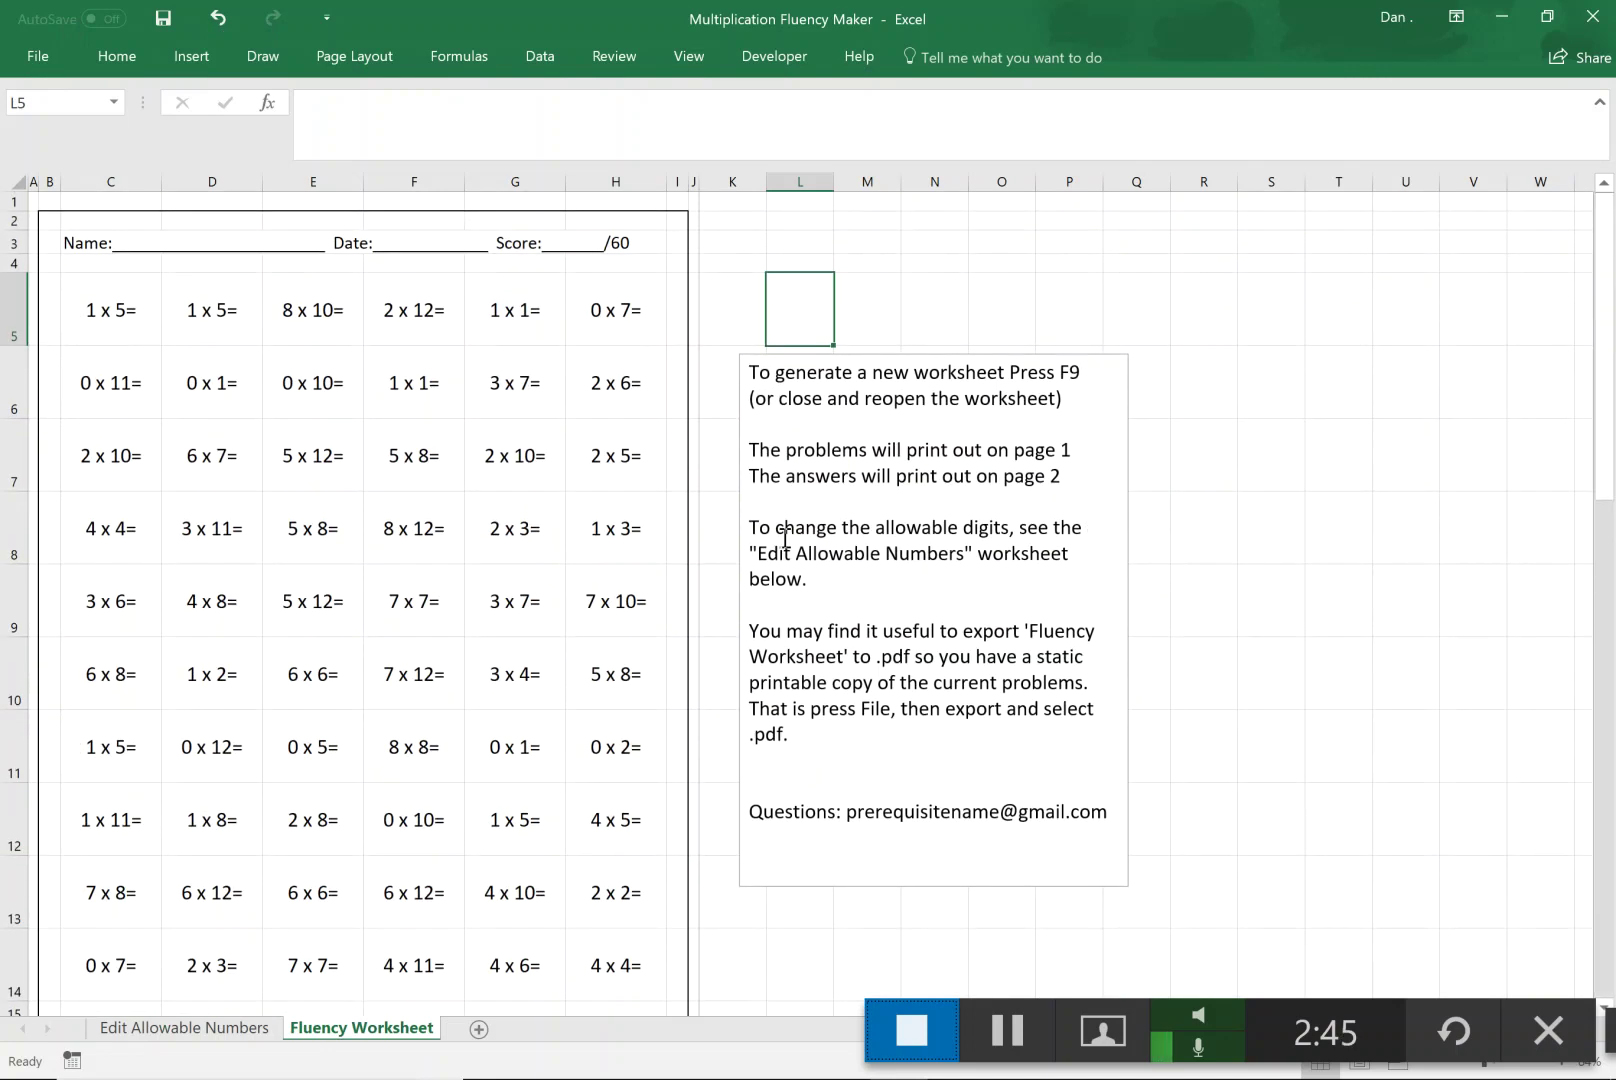
scroll(785, 537, "down", 2)
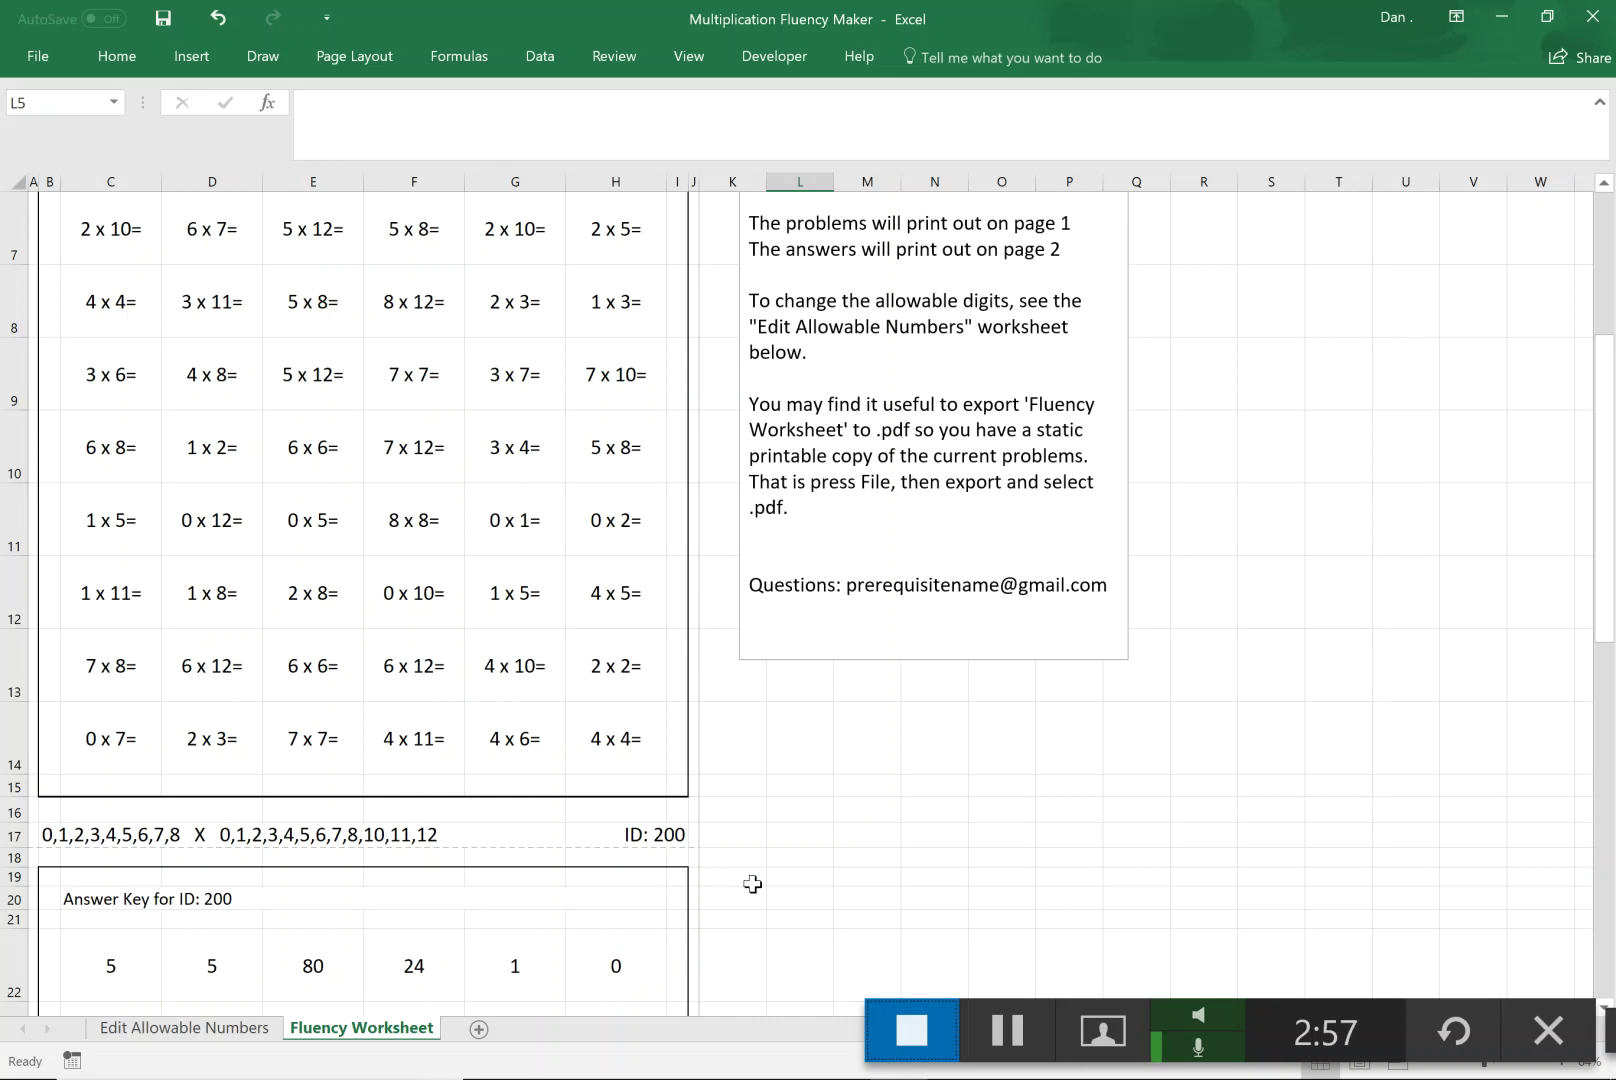
scroll(752, 884, "up", 2)
key("alt")
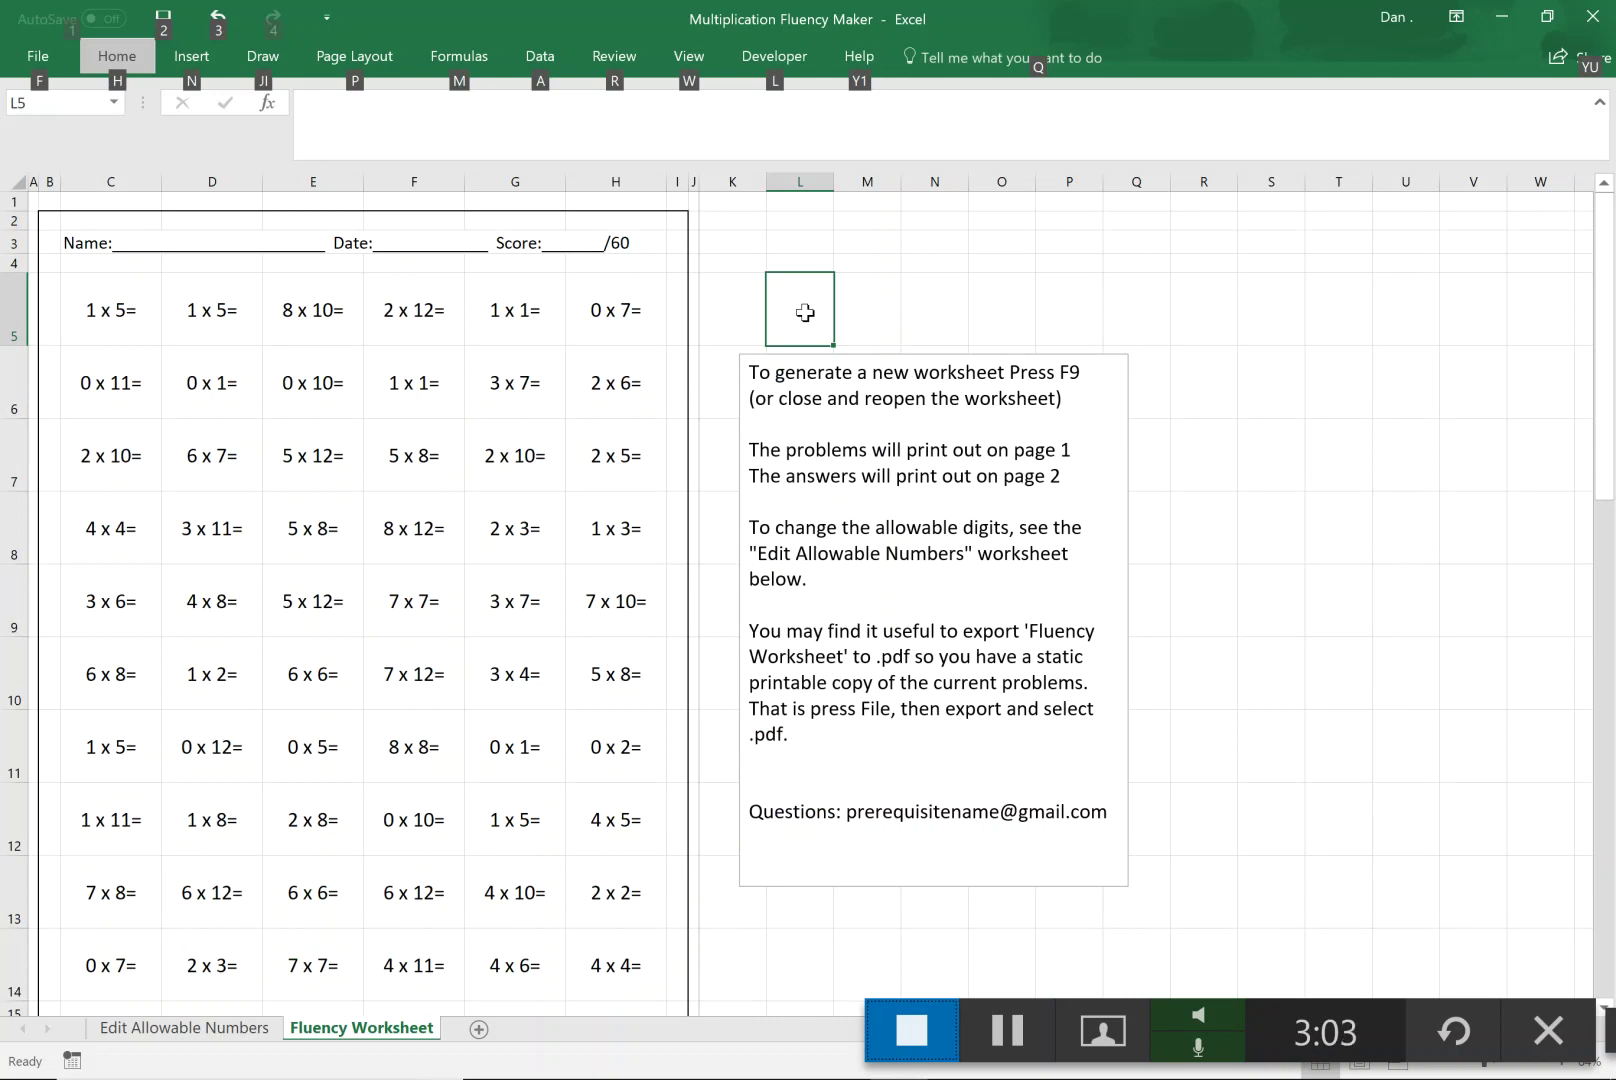
Regenerate the worksheet several times, producing mixed problems like 3 x 5, 8 x 11 and 4 x 10.
key("F9")
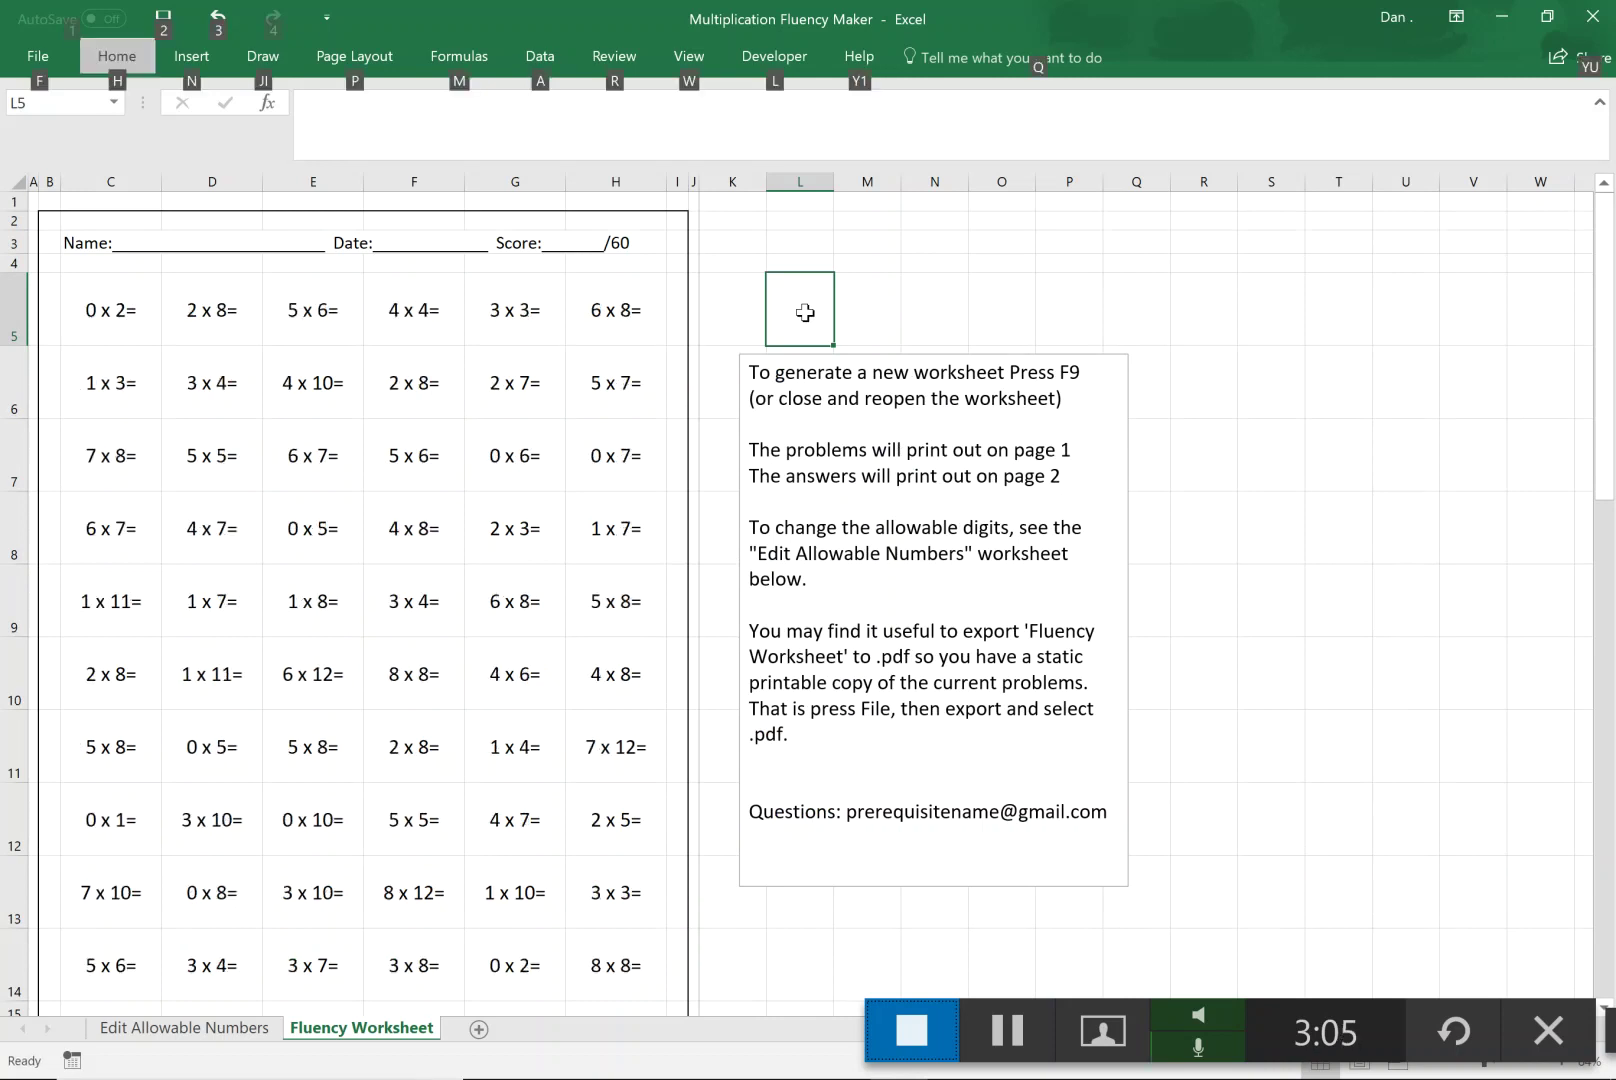
key("Escape")
key("alt")
key("Escape")
key("F9")
key("F9")
key("F9")
key("F9")
key("F9")
key("F9")
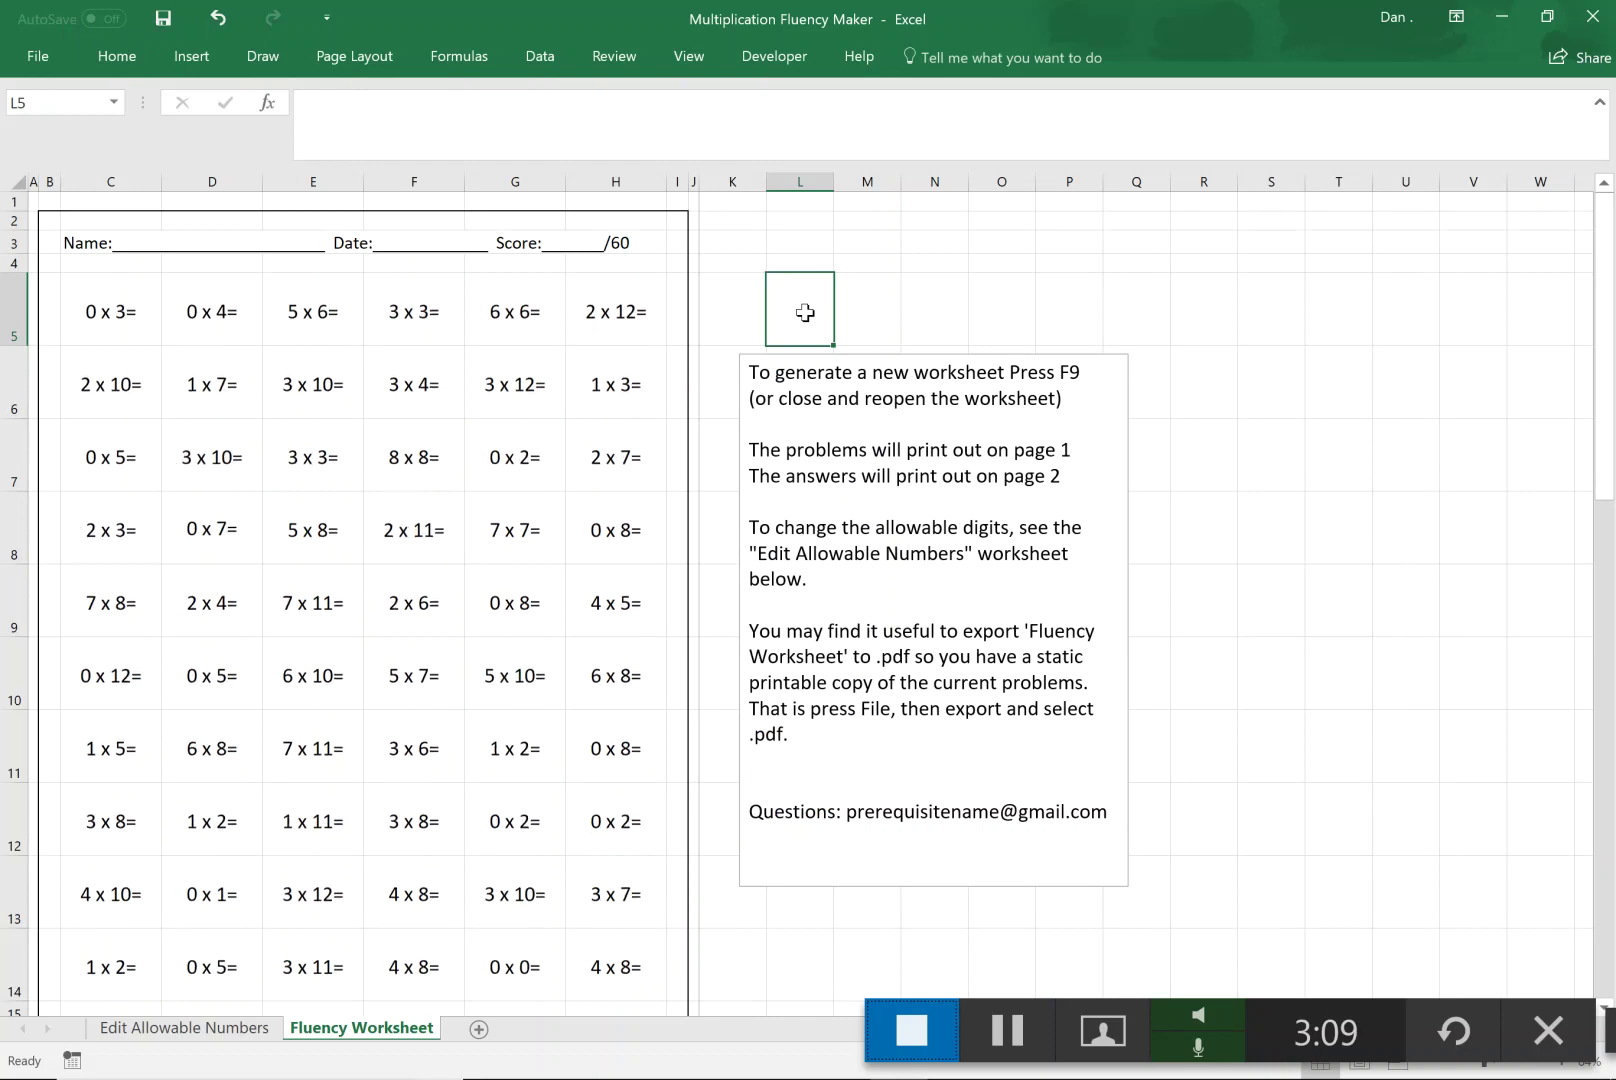
key("F9")
key("alt")
key("Escape")
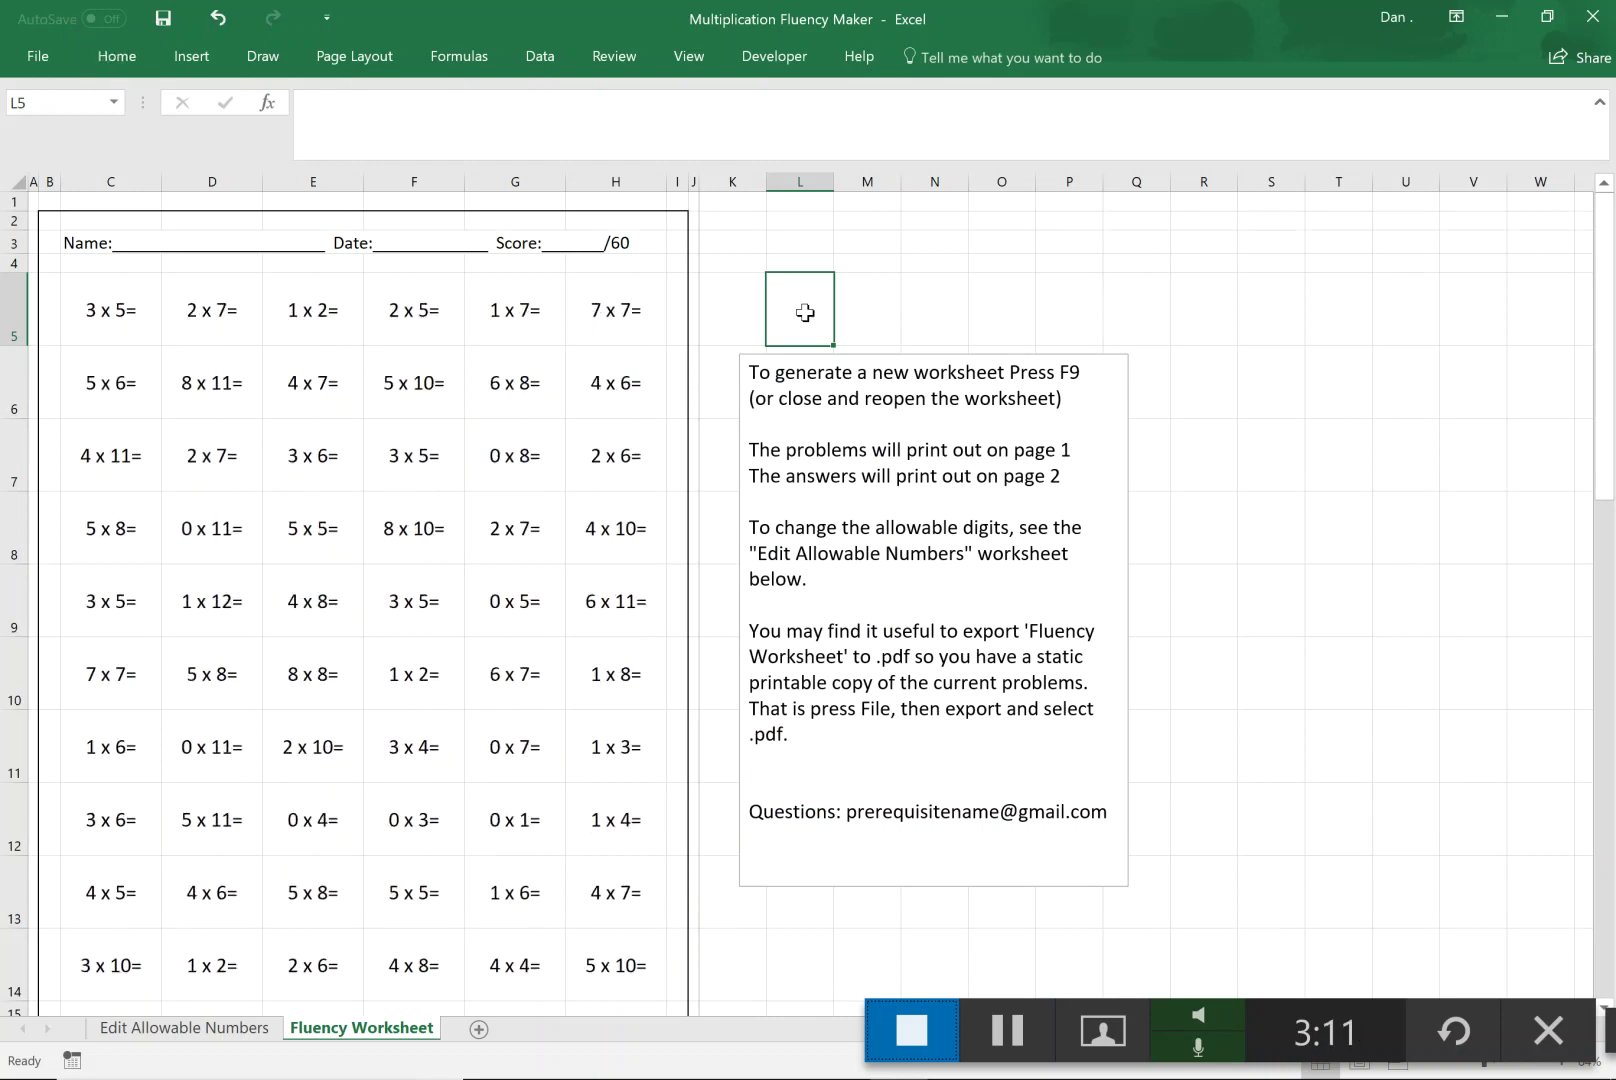